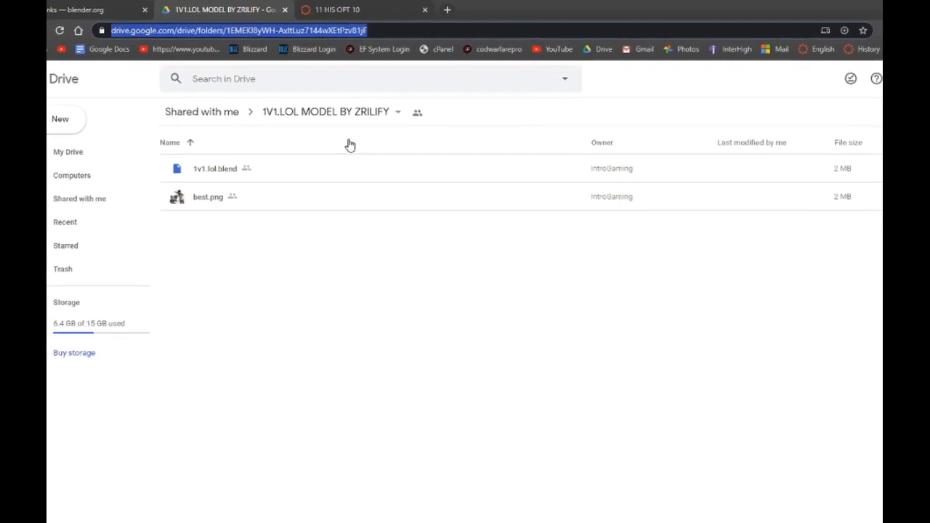
- Search the web for "blender" in a new browser tab
{"action": "left_click", "coordinate": [373, 300]}
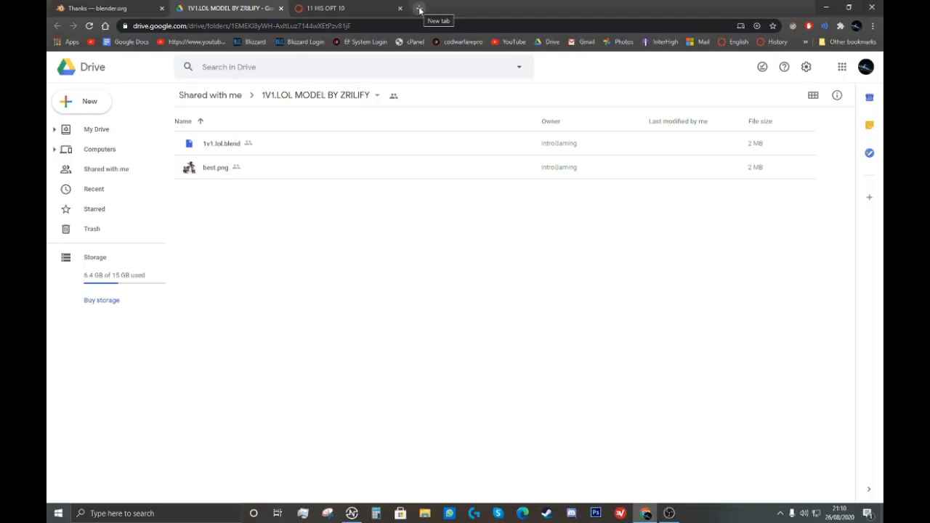
{"action": "left_click", "coordinate": [419, 9]}
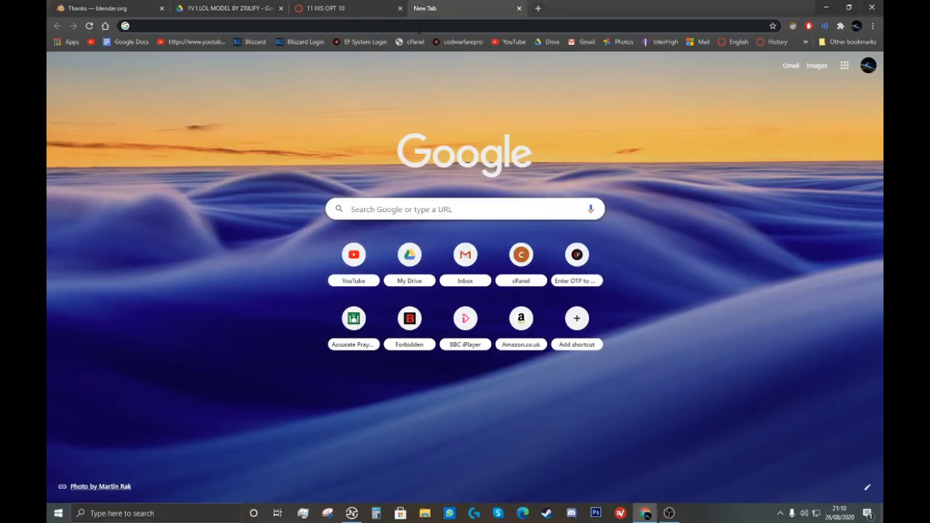
{"action": "type", "text": "blender"}
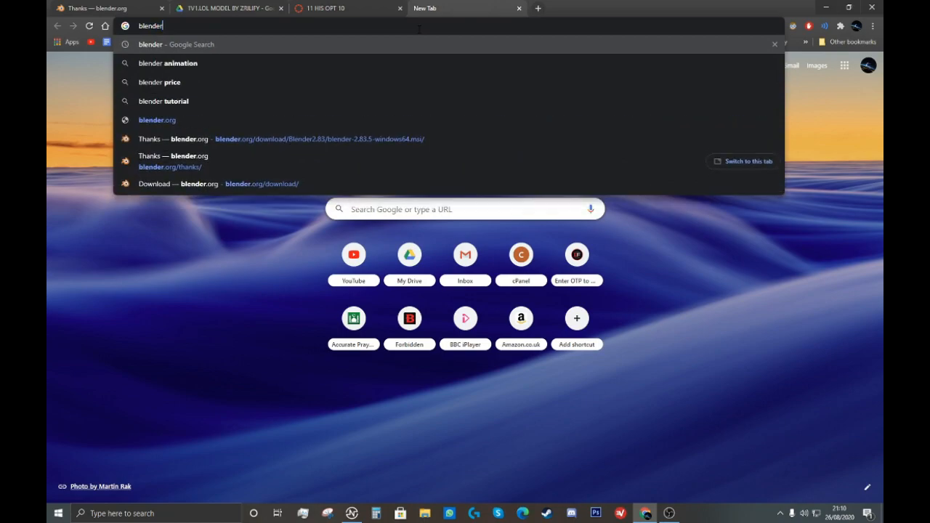
{"action": "type", "text": "\\"}
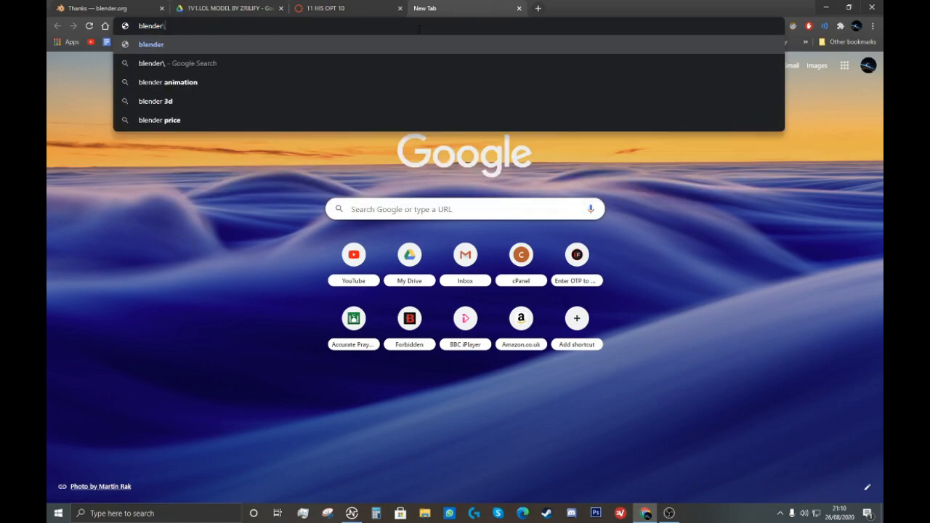
{"action": "key", "text": "BackSpace"}
{"action": "key", "text": "Return"}
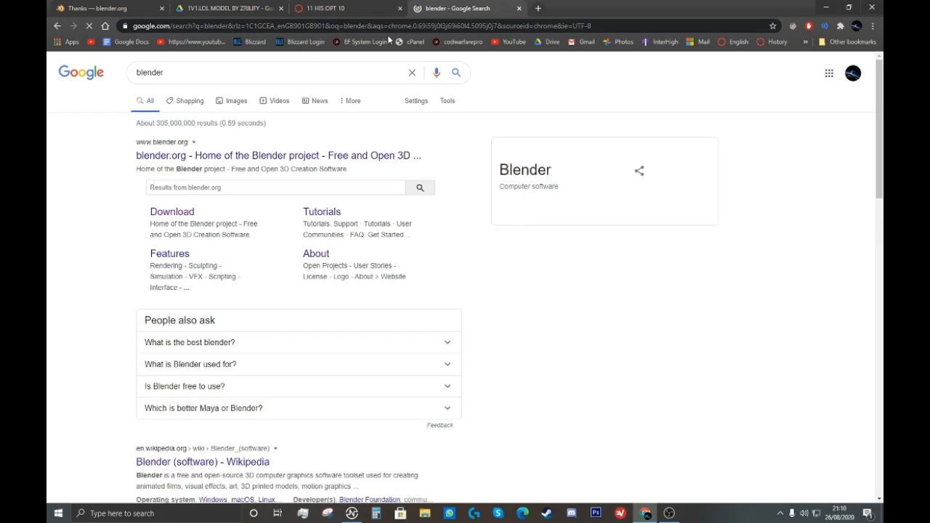
- View the Blender 2.83.5 download on the blender.org home page, and close that browser tab
{"action": "left_click", "coordinate": [231, 155]}
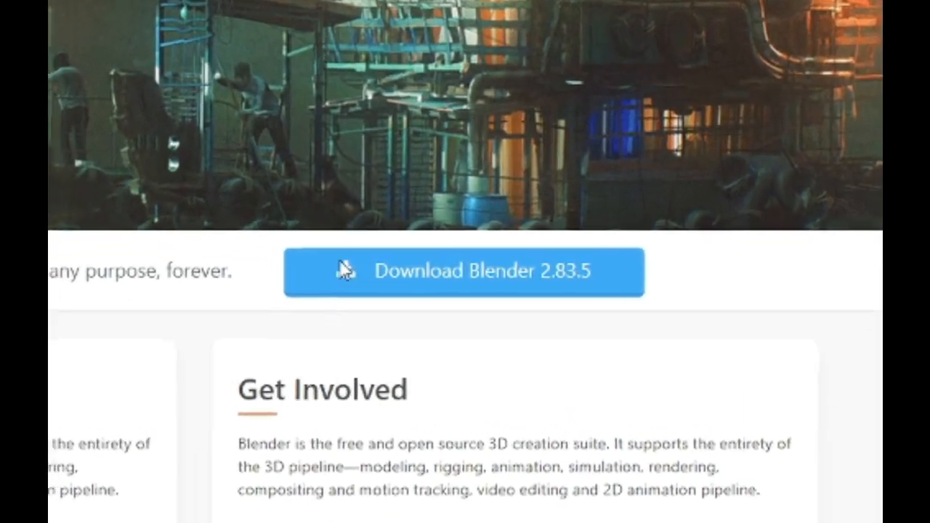
{"action": "scroll", "coordinate": [436, 305], "scroll_direction": "down", "scroll_amount": 4}
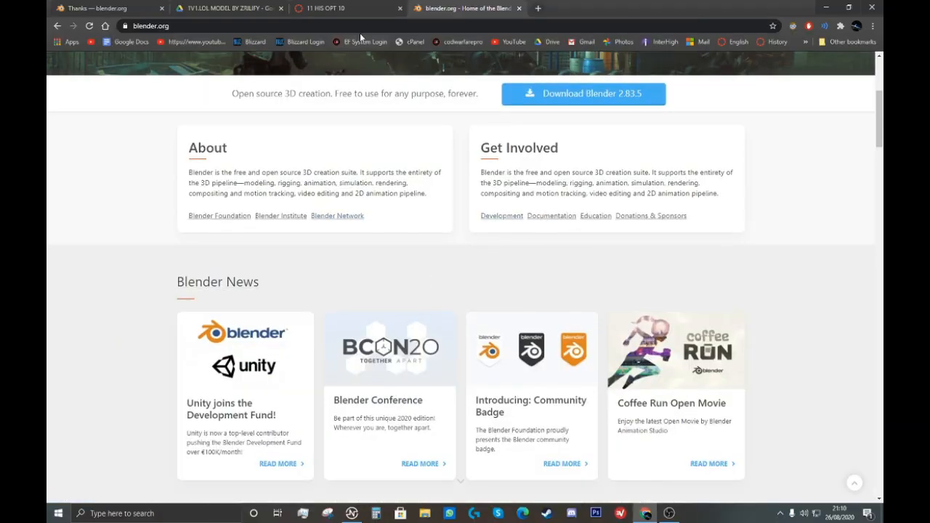
{"action": "left_click", "coordinate": [519, 9]}
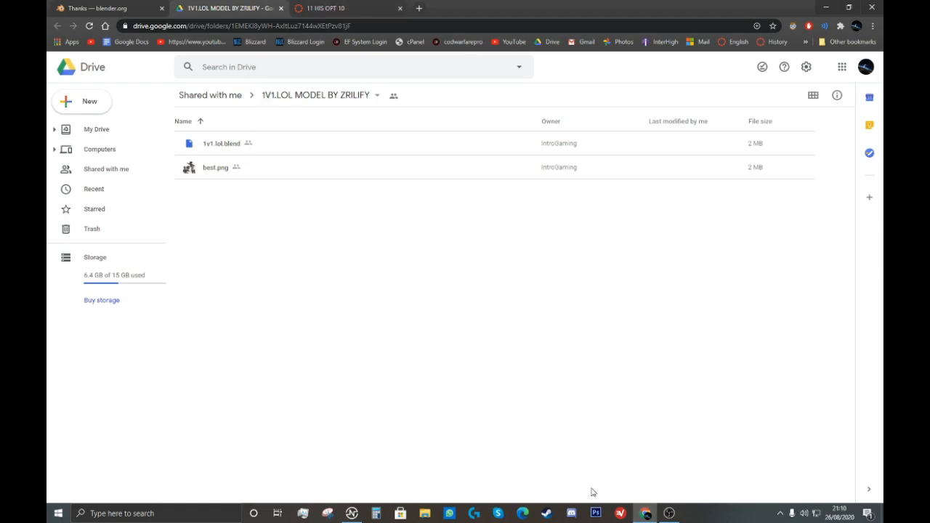
- Switch to Blender by launching it from the Windows search, and dismiss its splash screen
{"action": "left_click", "coordinate": [177, 514]}
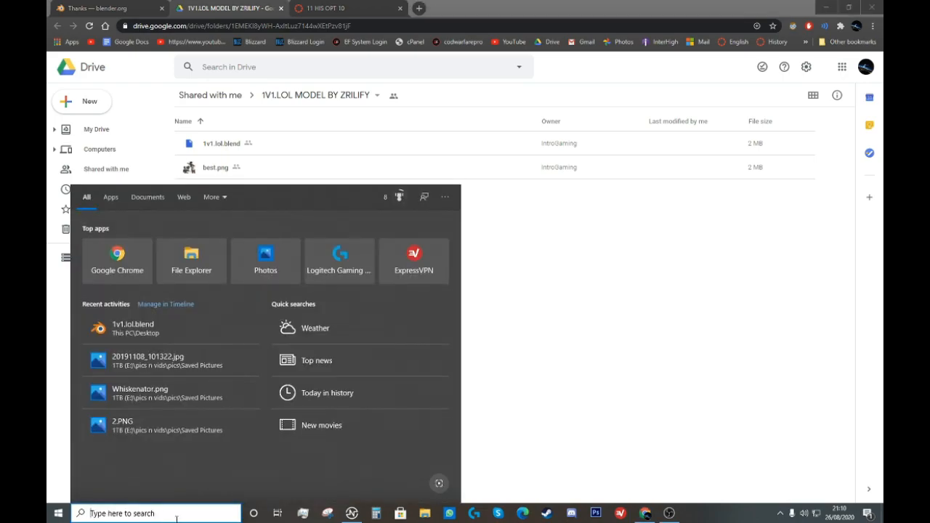
{"action": "type", "text": "ble"}
{"action": "key", "text": "Return"}
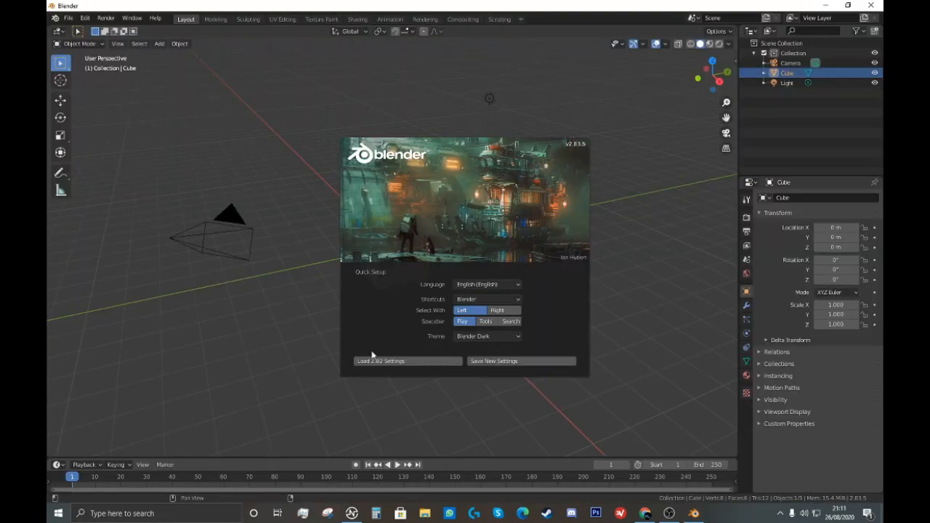
{"action": "left_click", "coordinate": [282, 324]}
{"action": "scroll", "coordinate": [276, 321], "scroll_direction": "down", "scroll_amount": 6}
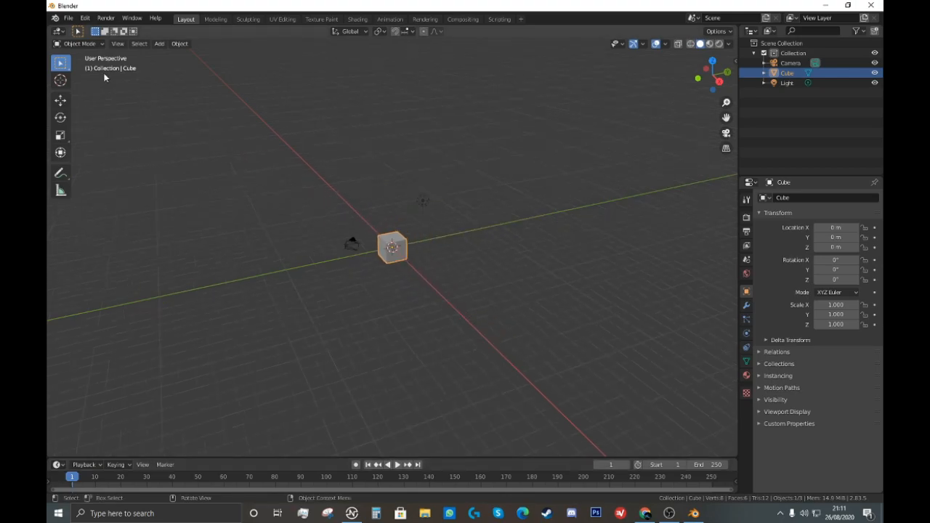
- Open the file 1v1.lol.blend from the Desktop folder
{"action": "left_click", "coordinate": [67, 17]}
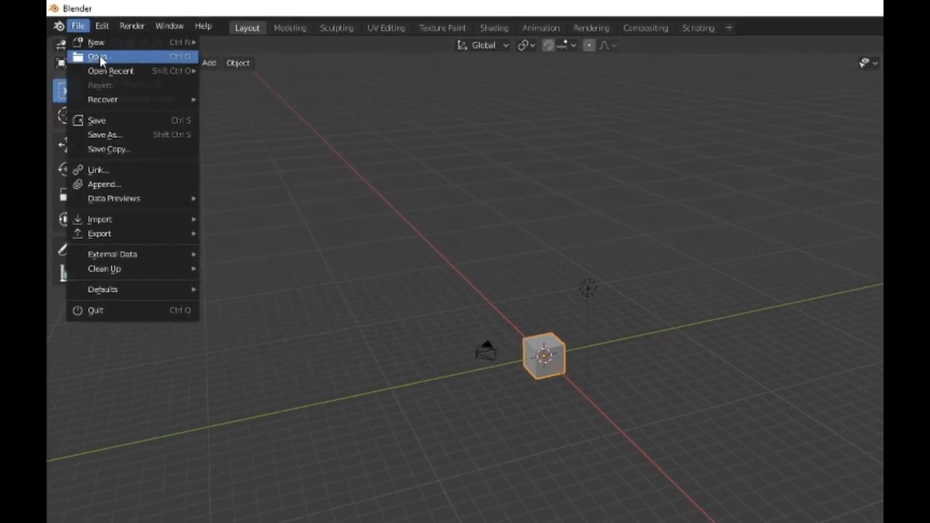
{"action": "left_click", "coordinate": [93, 50]}
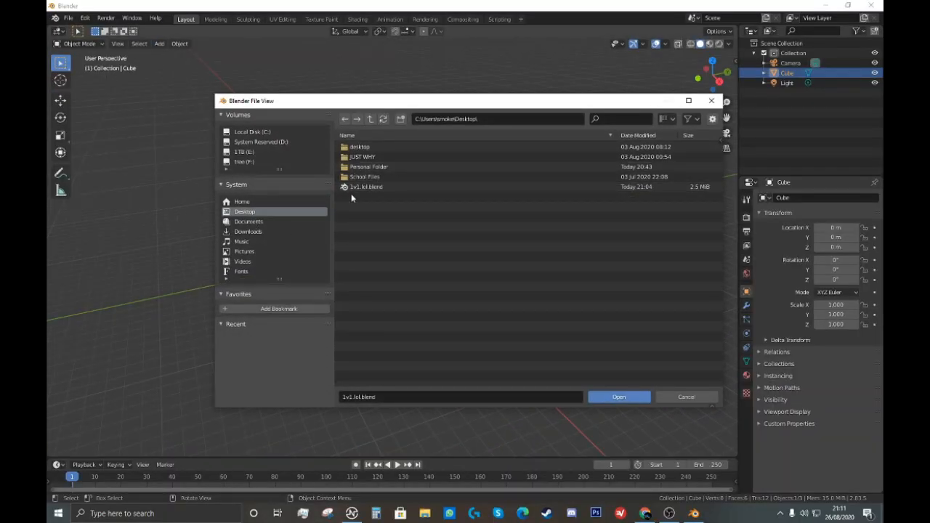
{"action": "double_click", "coordinate": [388, 186]}
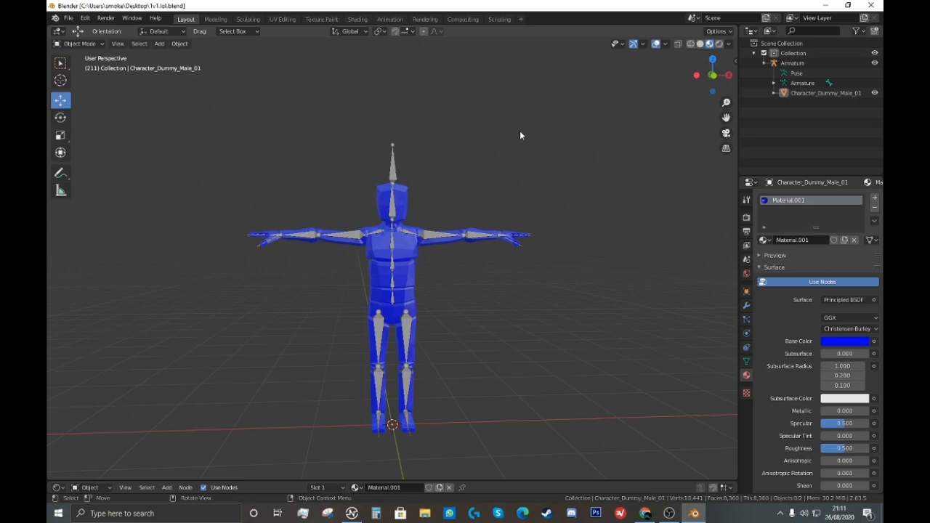
- Examine the rigged character from several angles and distances in the 3D viewport
{"action": "middle_click_drag", "start_coordinate": [483, 192], "coordinate": [513, 217]}
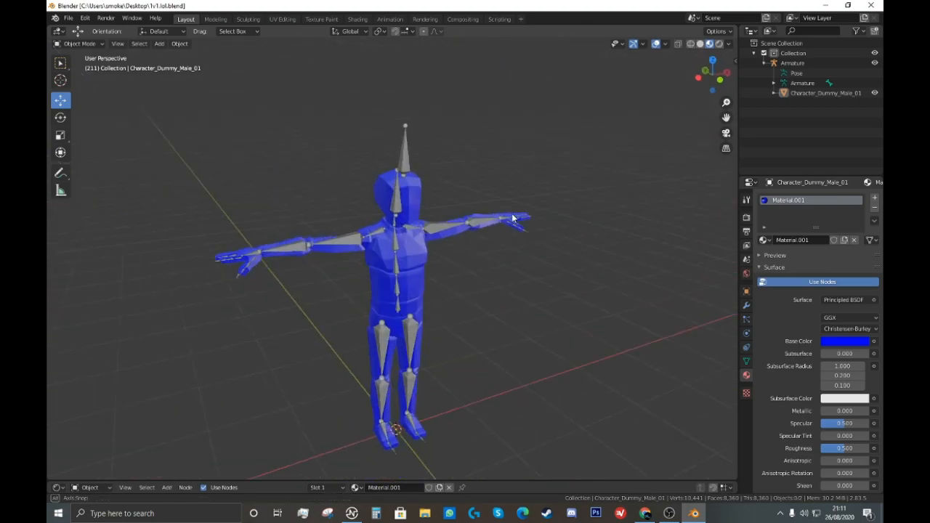
{"action": "scroll", "coordinate": [488, 220], "scroll_direction": "down", "scroll_amount": 8}
{"action": "scroll", "coordinate": [488, 220], "scroll_direction": "up", "scroll_amount": 9}
{"action": "middle_click_drag", "start_coordinate": [488, 220], "coordinate": [468, 196]}
{"action": "scroll", "coordinate": [468, 196], "scroll_direction": "up", "scroll_amount": 2}
{"action": "left_click_drag", "start_coordinate": [706, 64], "coordinate": [726, 133]}
{"action": "scroll", "coordinate": [453, 193], "scroll_direction": "down", "scroll_amount": 5}
{"action": "middle_click_drag", "start_coordinate": [488, 191], "coordinate": [516, 163]}
{"action": "scroll", "coordinate": [543, 188], "scroll_direction": "up", "scroll_amount": 6}
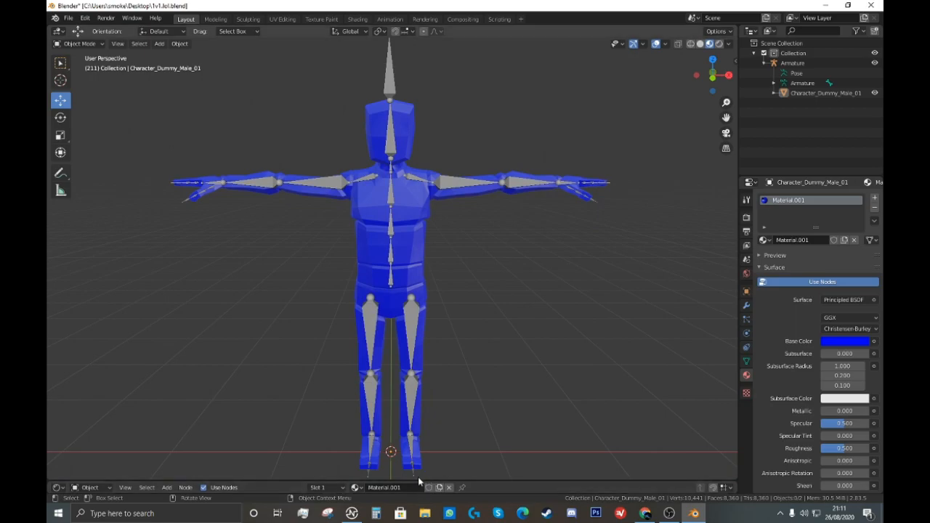
- Enlarge the Shader Editor over the 3D viewport and bring the material's image texture node into close view
{"action": "left_click_drag", "start_coordinate": [413, 478], "coordinate": [411, 148]}
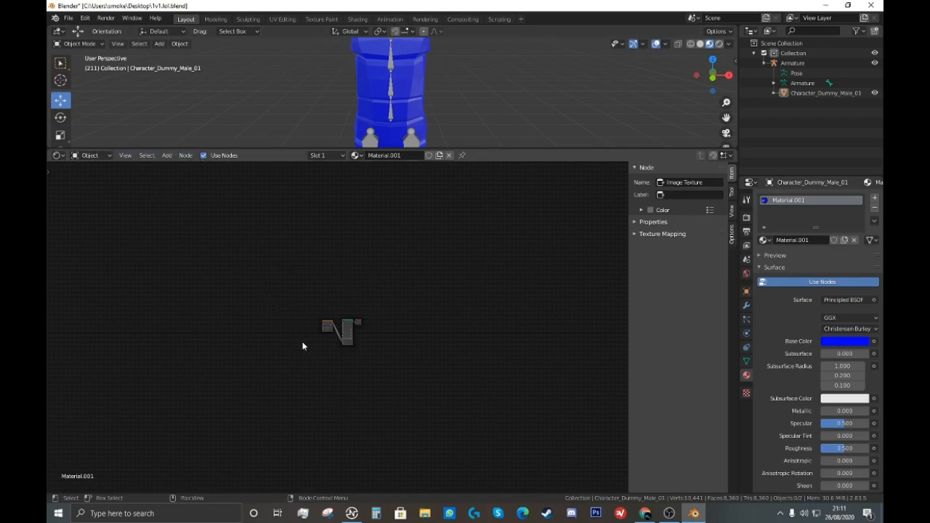
{"action": "scroll", "coordinate": [315, 327], "scroll_direction": "up", "scroll_amount": 10}
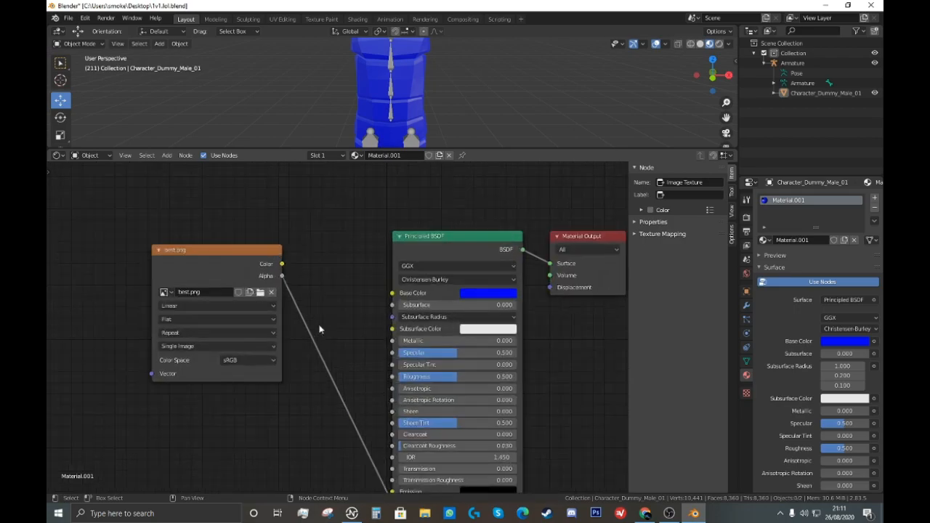
{"action": "scroll", "coordinate": [320, 329], "scroll_direction": "down", "scroll_amount": 4}
{"action": "scroll", "coordinate": [329, 277], "scroll_direction": "up", "scroll_amount": 2}
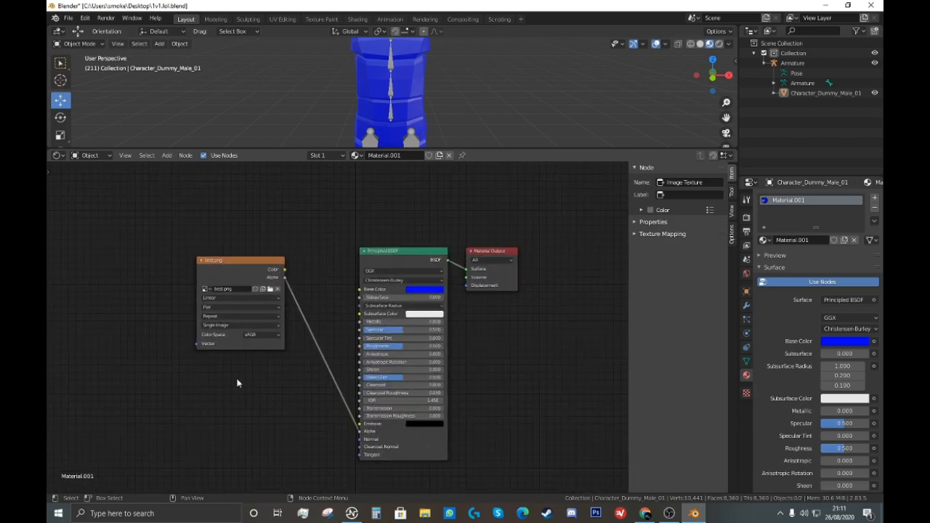
{"action": "middle_click_drag", "start_coordinate": [291, 285], "coordinate": [414, 326]}
{"action": "scroll", "coordinate": [364, 273], "scroll_direction": "up", "scroll_amount": 5}
{"action": "scroll", "coordinate": [416, 324], "scroll_direction": "up", "scroll_amount": 1}
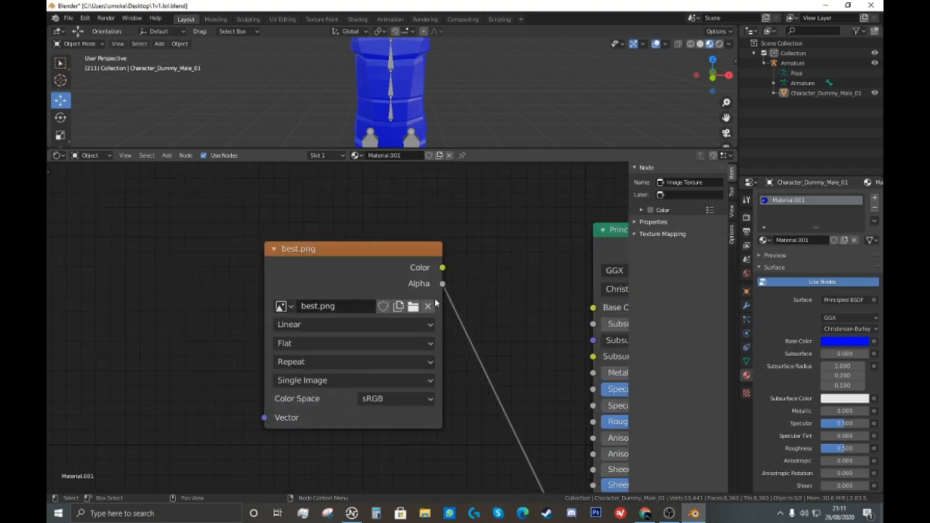
- Unlink the image in the material's texture node and load best.png from the Desktop folder in its place
{"action": "scroll", "coordinate": [476, 297], "scroll_direction": "down", "scroll_amount": 4}
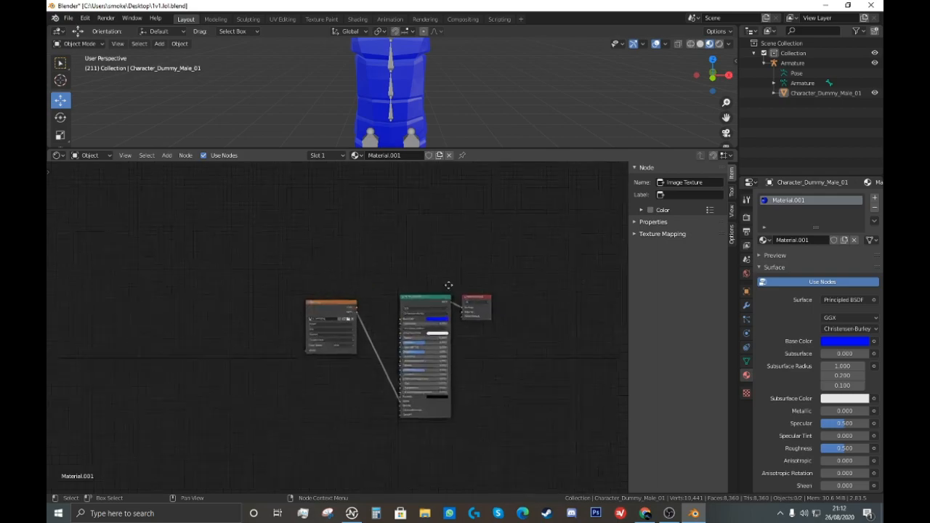
{"action": "scroll", "coordinate": [327, 298], "scroll_direction": "up", "scroll_amount": 2}
{"action": "scroll", "coordinate": [327, 298], "scroll_direction": "up", "scroll_amount": 3}
{"action": "middle_click_drag", "start_coordinate": [336, 304], "coordinate": [377, 345]}
{"action": "scroll", "coordinate": [369, 98], "scroll_direction": "down", "scroll_amount": 4}
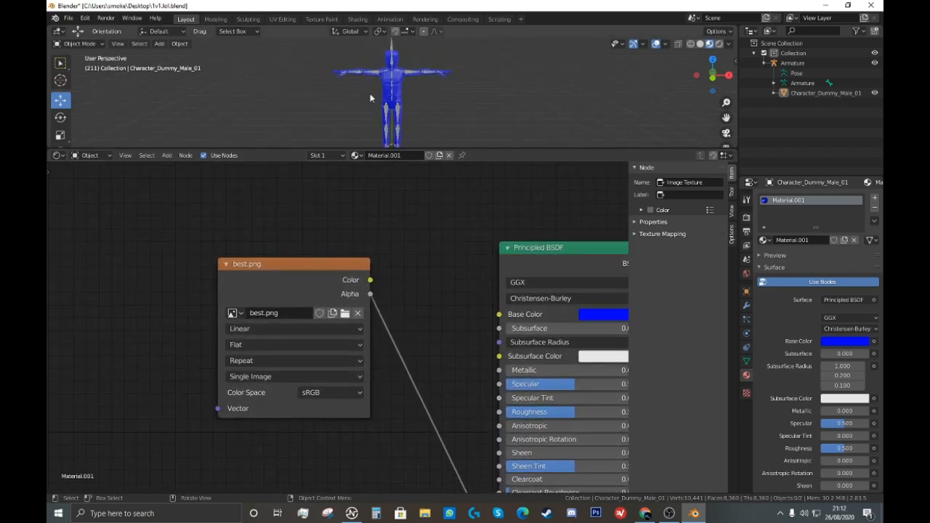
{"action": "scroll", "coordinate": [381, 92], "scroll_direction": "up", "scroll_amount": 5}
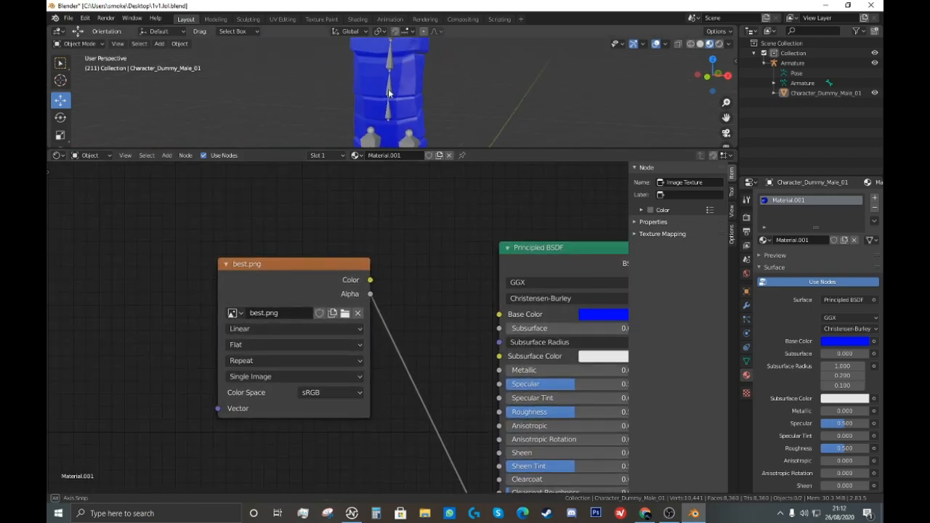
{"action": "left_click", "coordinate": [356, 312]}
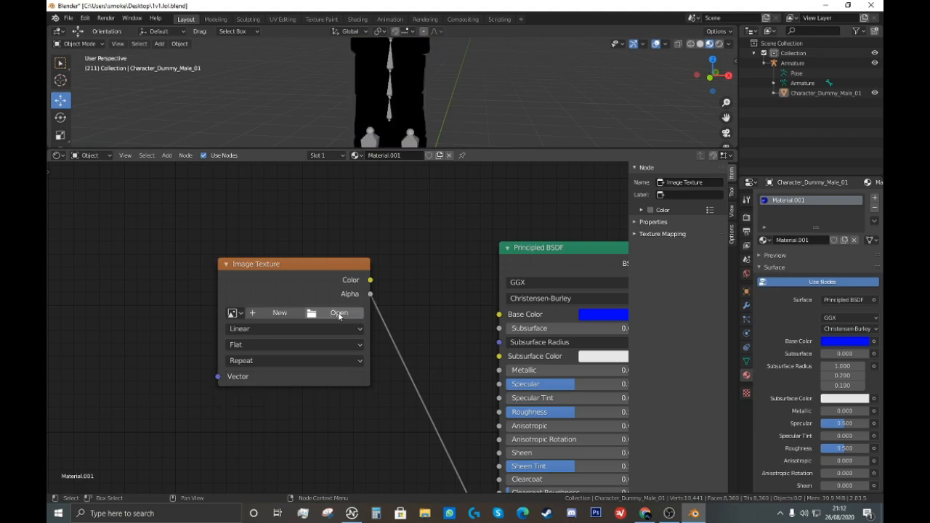
{"action": "left_click", "coordinate": [338, 314]}
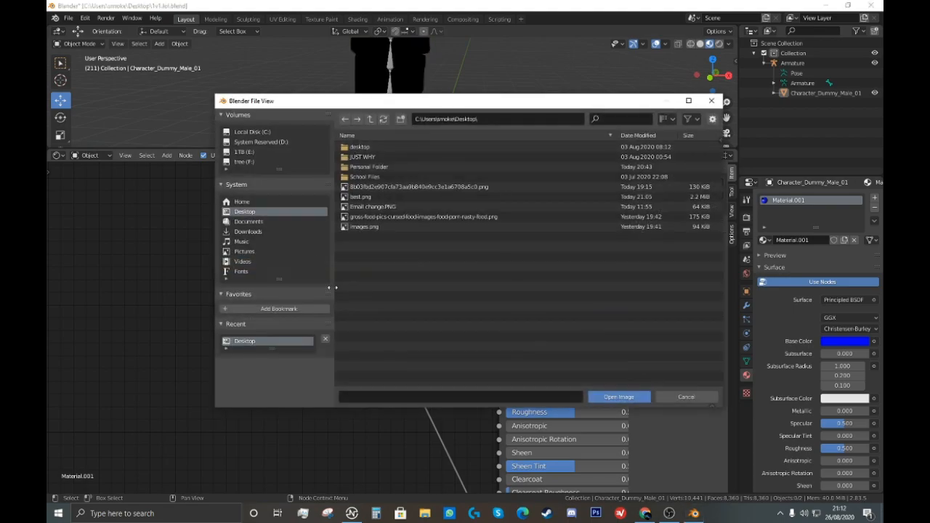
{"action": "double_click", "coordinate": [374, 198]}
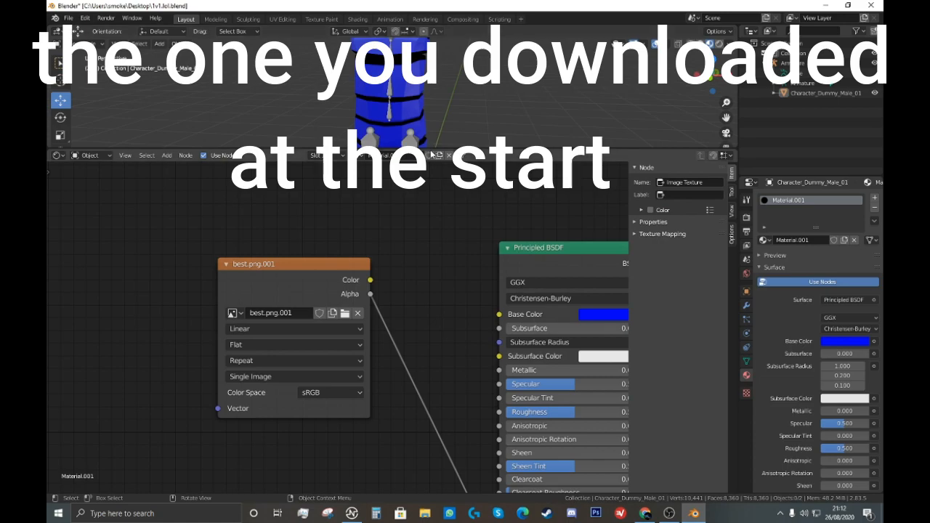
- Hide the armature and inspect the retextured character mesh in the 3D viewport
{"action": "scroll", "coordinate": [423, 113], "scroll_direction": "down", "scroll_amount": 5}
{"action": "middle_click_drag", "start_coordinate": [423, 113], "coordinate": [437, 104]}
{"action": "scroll", "coordinate": [437, 104], "scroll_direction": "up", "scroll_amount": 2}
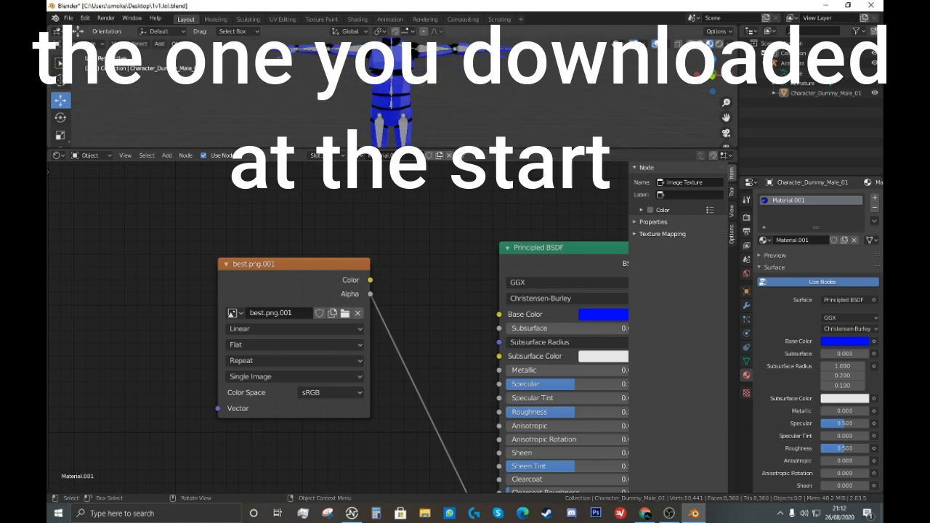
{"action": "left_click", "coordinate": [875, 64]}
{"action": "scroll", "coordinate": [583, 78], "scroll_direction": "up", "scroll_amount": 6}
{"action": "middle_click_drag", "start_coordinate": [584, 77], "coordinate": [303, 99]}
{"action": "scroll", "coordinate": [354, 76], "scroll_direction": "up", "scroll_amount": 5}
{"action": "scroll", "coordinate": [338, 43], "scroll_direction": "down", "scroll_amount": 5}
{"action": "scroll", "coordinate": [303, 99], "scroll_direction": "down", "scroll_amount": 3}
{"action": "scroll", "coordinate": [472, 257], "scroll_direction": "down", "scroll_amount": 3}
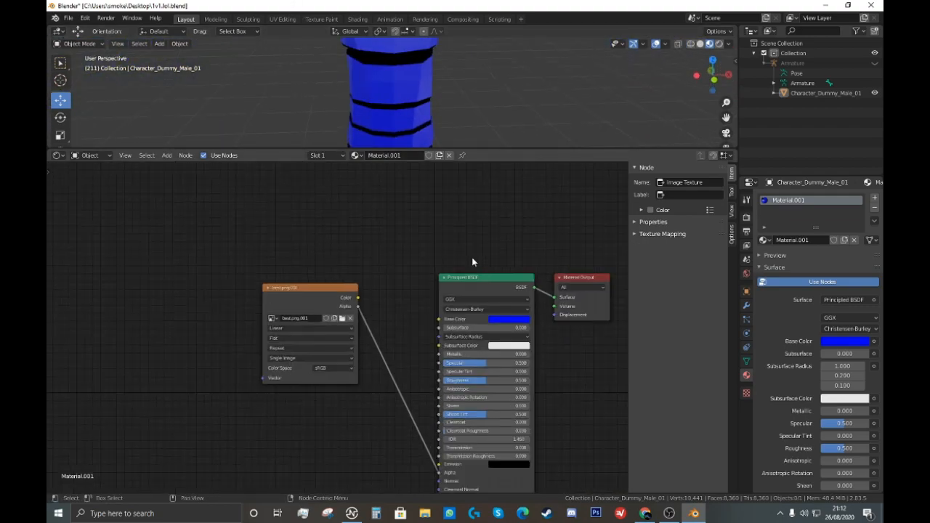
- Change the Base Color of the Principled BSDF node to cyan
{"action": "middle_click_drag", "start_coordinate": [471, 257], "coordinate": [384, 243]}
{"action": "scroll", "coordinate": [384, 244], "scroll_direction": "up", "scroll_amount": 3}
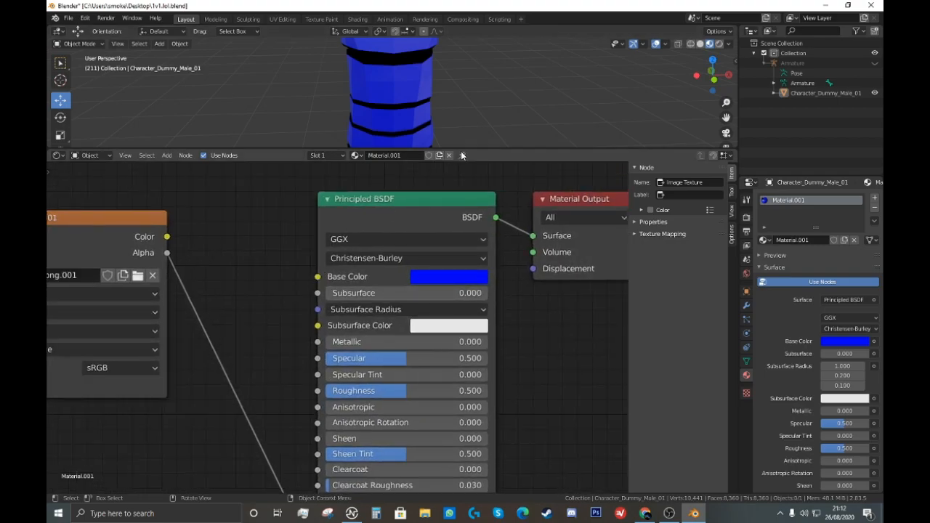
{"action": "left_click", "coordinate": [465, 269]}
{"action": "mouse_move", "coordinate": [484, 120]}
{"action": "left_mouse_down"}
{"action": "mouse_move", "coordinate": [443, 129]}
{"action": "mouse_move", "coordinate": [465, 107]}
{"action": "mouse_move", "coordinate": [439, 118]}
{"action": "mouse_move", "coordinate": [468, 110]}
{"action": "mouse_move", "coordinate": [476, 63]}
{"action": "left_mouse_up"}
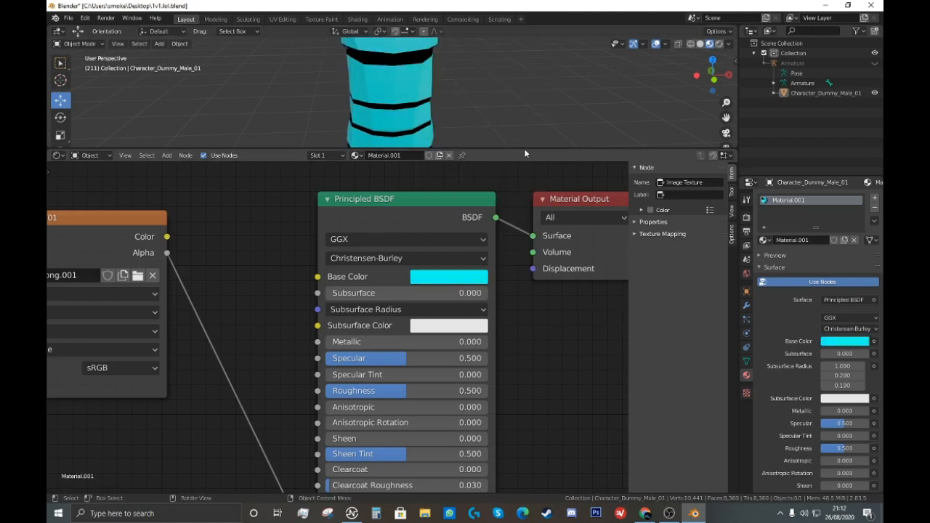
- Shrink the Shader Editor to give the 3D viewport its full height, and make the armature visible again
{"action": "left_click_drag", "start_coordinate": [526, 149], "coordinate": [513, 482]}
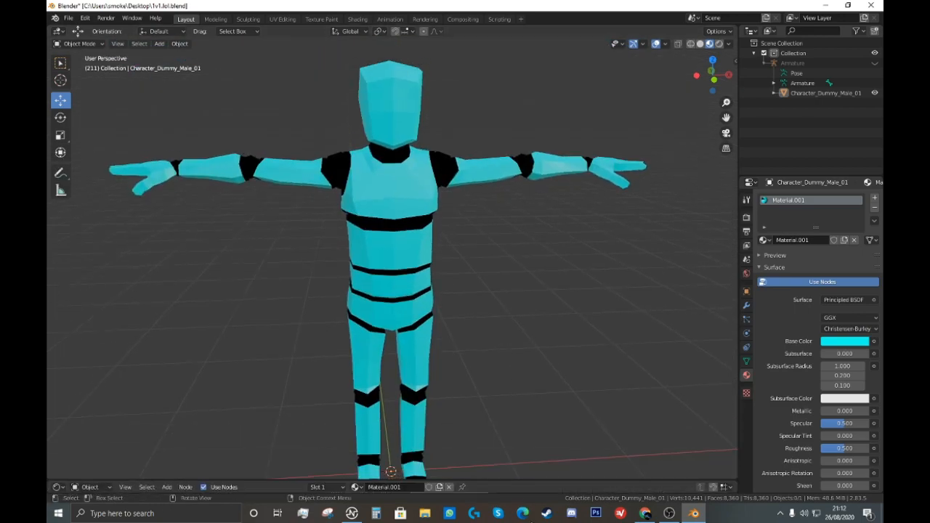
{"action": "left_click", "coordinate": [875, 63]}
{"action": "left_click", "coordinate": [875, 63]}
{"action": "left_click", "coordinate": [875, 63]}
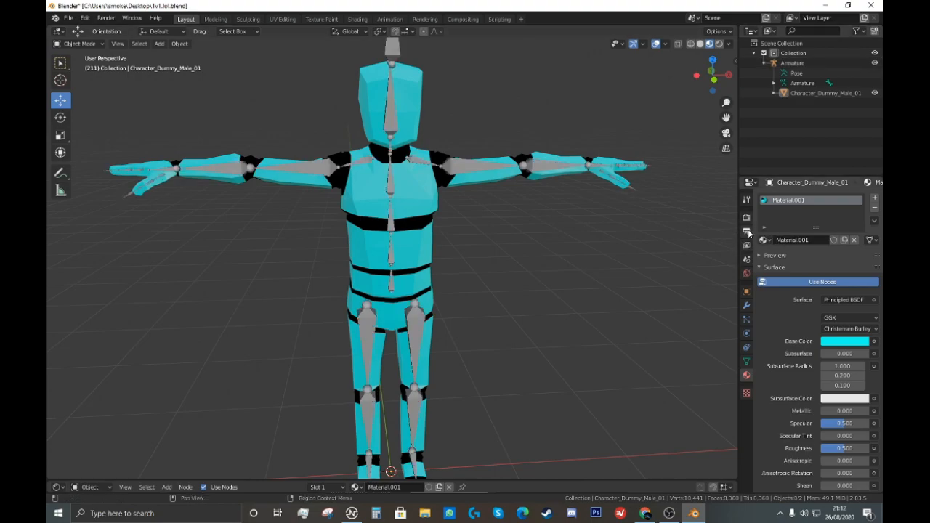
- Expand the Film section of the render properties to check the Transparent option, and view the character up close
{"action": "left_click", "coordinate": [747, 218]}
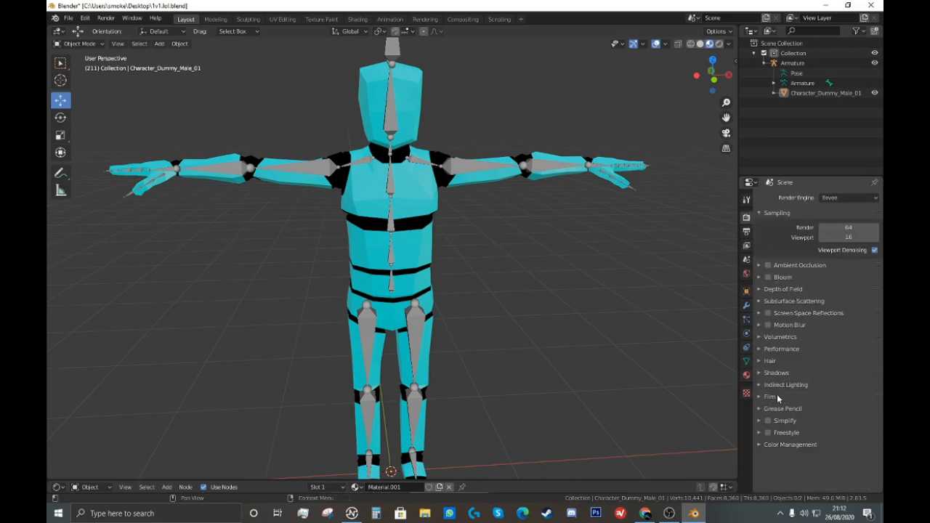
{"action": "left_click", "coordinate": [773, 396]}
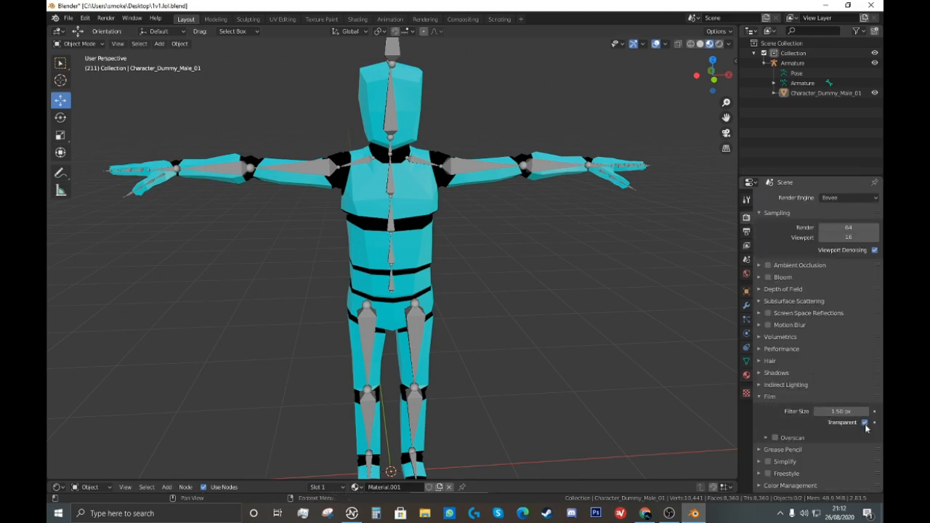
{"action": "scroll", "coordinate": [650, 257], "scroll_direction": "down", "scroll_amount": 5}
{"action": "middle_click_drag", "start_coordinate": [649, 257], "coordinate": [219, 264]}
{"action": "scroll", "coordinate": [293, 253], "scroll_direction": "up", "scroll_amount": 5}
{"action": "middle_click_drag", "start_coordinate": [292, 253], "coordinate": [229, 204]}
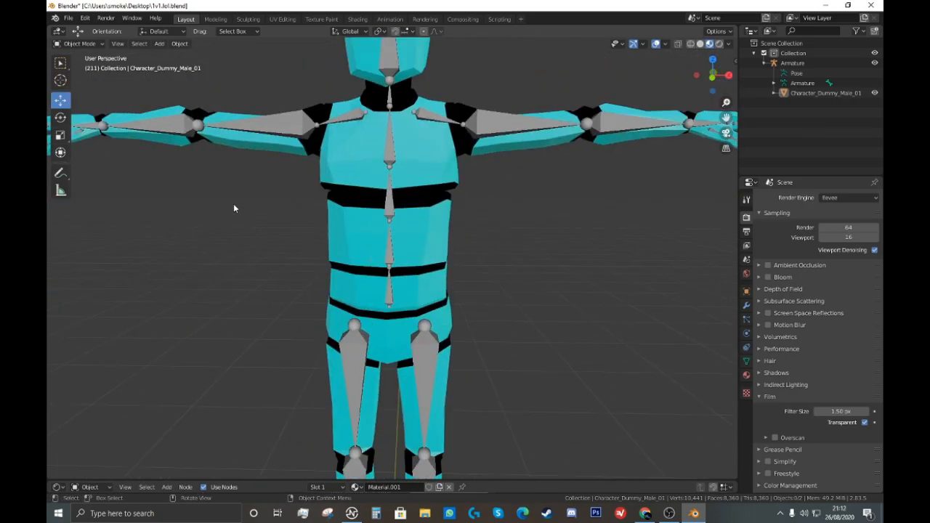
- Select the character's armature and switch it to Pose Mode
{"action": "scroll", "coordinate": [233, 208], "scroll_direction": "down", "scroll_amount": 5}
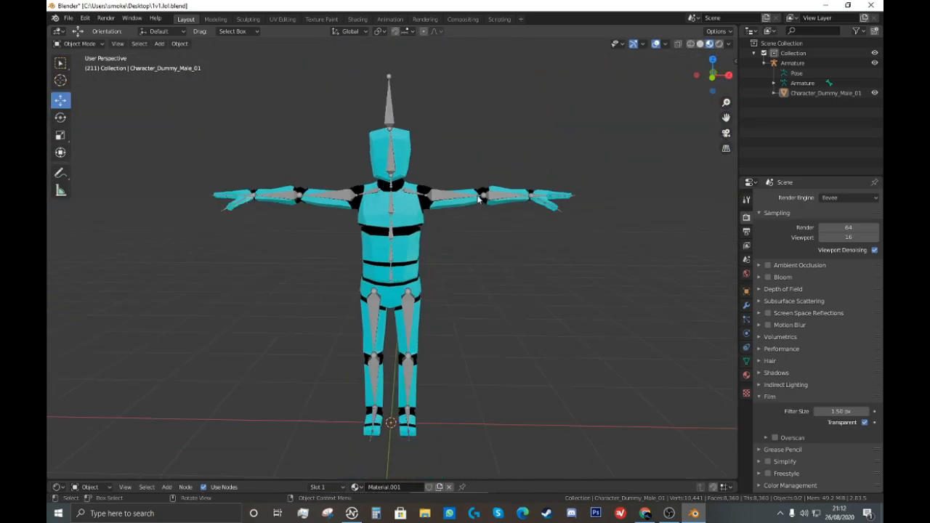
{"action": "left_click", "coordinate": [455, 202]}
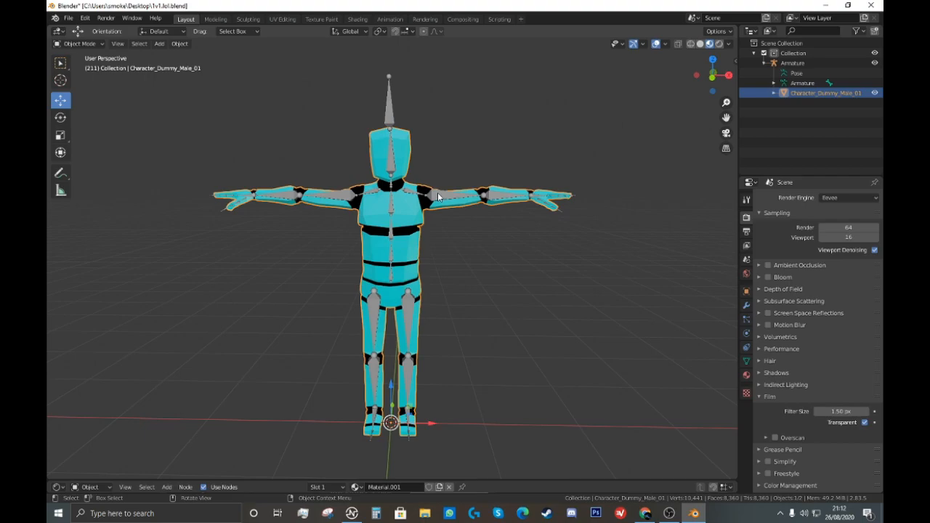
{"action": "left_click", "coordinate": [438, 199]}
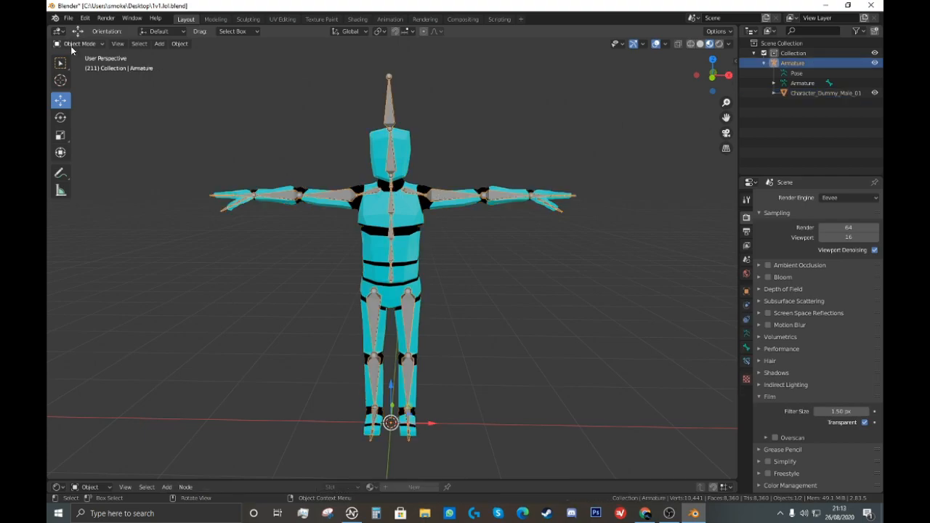
{"action": "left_click", "coordinate": [72, 47]}
{"action": "left_click", "coordinate": [92, 79]}
{"action": "scroll", "coordinate": [338, 149], "scroll_direction": "up", "scroll_amount": 1}
{"action": "middle_click_drag", "start_coordinate": [344, 150], "coordinate": [399, 153]}
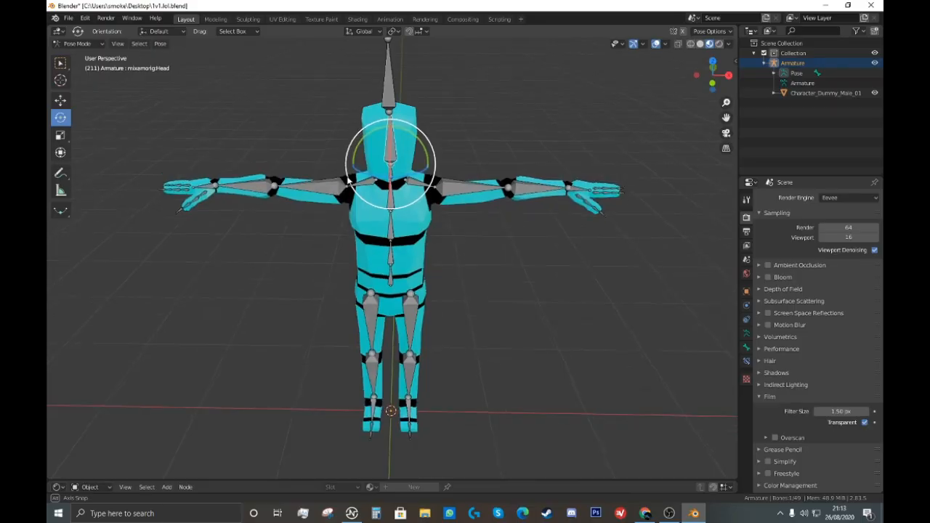
{"action": "left_click_drag", "start_coordinate": [398, 153], "coordinate": [386, 124]}
{"action": "middle_click_drag", "start_coordinate": [358, 126], "coordinate": [388, 158]}
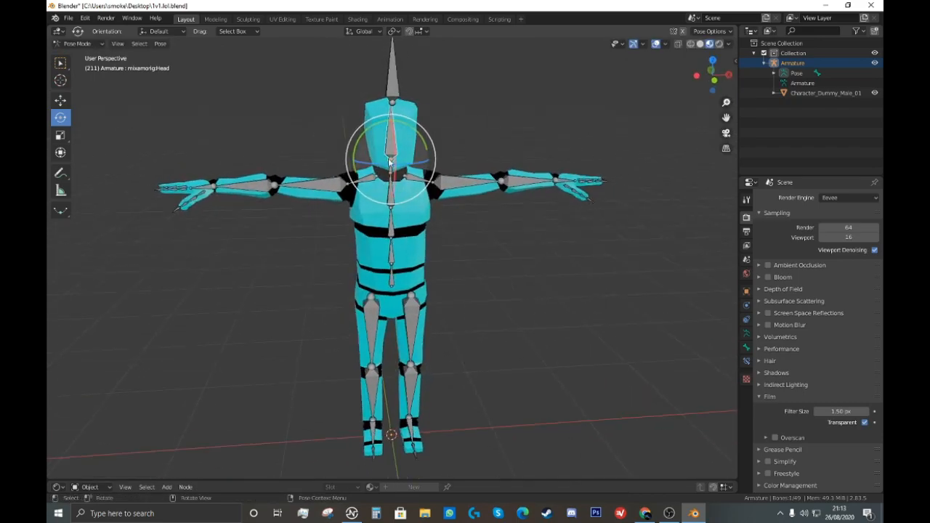
- Rotate both upper-arm bones downward with the Rotate tool so the arms hang beside the body
{"action": "left_click", "coordinate": [471, 183]}
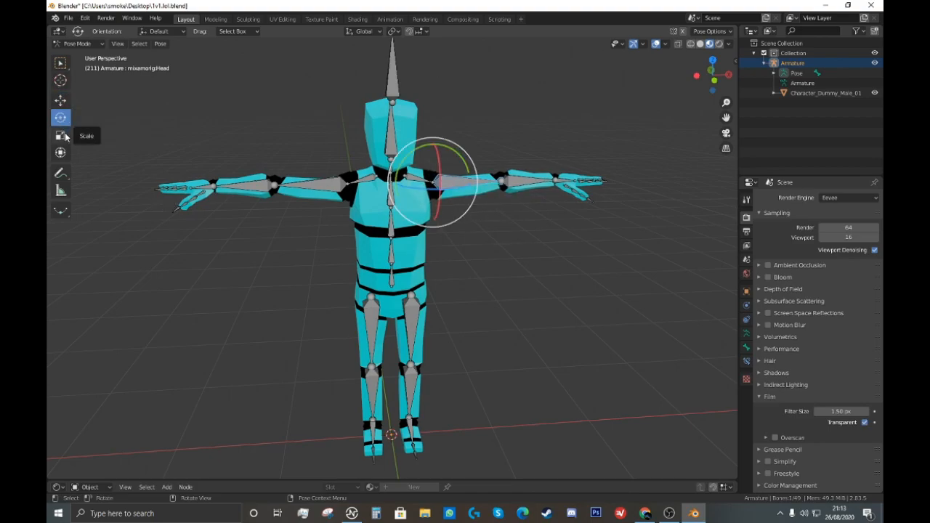
{"action": "left_click", "coordinate": [64, 136]}
{"action": "left_click", "coordinate": [62, 154]}
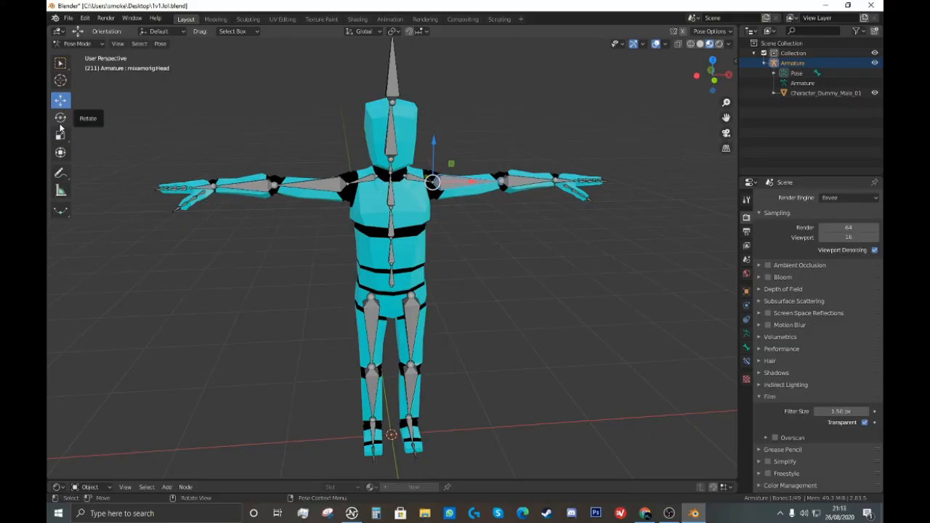
{"action": "left_click", "coordinate": [60, 117]}
{"action": "middle_click_drag", "start_coordinate": [134, 118], "coordinate": [490, 157]}
{"action": "scroll", "coordinate": [484, 155], "scroll_direction": "down", "scroll_amount": 1}
{"action": "left_click_drag", "start_coordinate": [453, 172], "coordinate": [465, 228]}
{"action": "left_click", "coordinate": [328, 196]}
{"action": "left_click_drag", "start_coordinate": [332, 166], "coordinate": [331, 244]}
- Try turning the head bone freely with a trackball rotation and undo it
{"action": "left_click", "coordinate": [397, 163]}
{"action": "scroll", "coordinate": [414, 168], "scroll_direction": "up", "scroll_amount": 3}
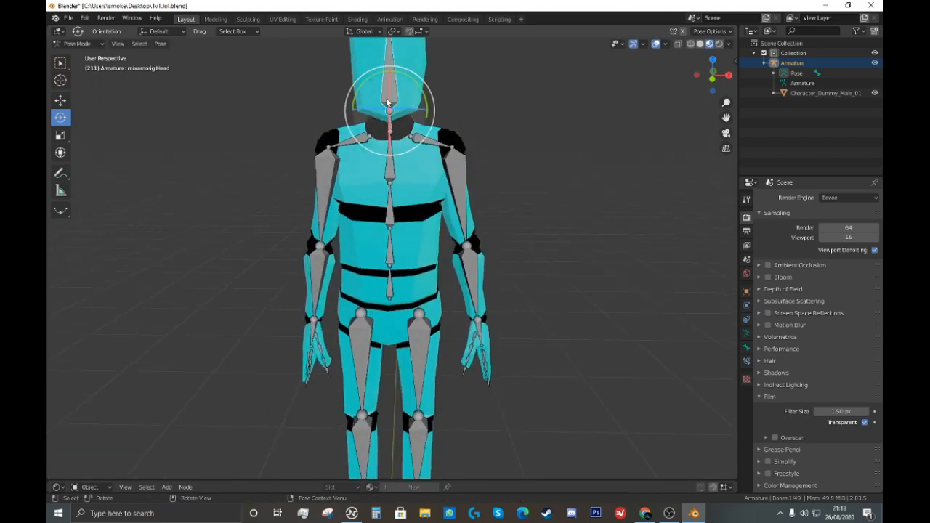
{"action": "left_click_drag", "start_coordinate": [412, 97], "coordinate": [134, 98]}
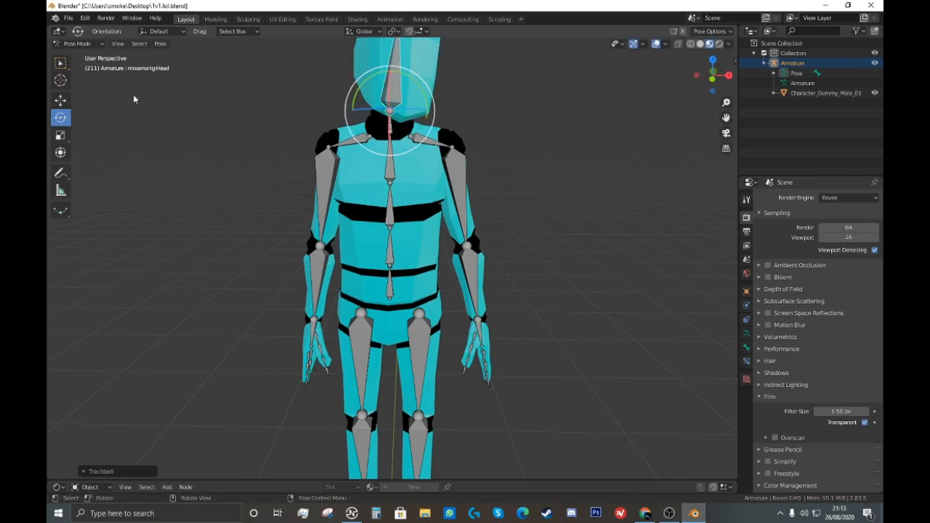
{"action": "key", "text": "ctrl+z"}
- Rotate the left upper-arm bone outward from the body, with the arm sloping slightly down
{"action": "scroll", "coordinate": [290, 112], "scroll_direction": "down", "scroll_amount": 6}
{"action": "middle_click_drag", "start_coordinate": [313, 125], "coordinate": [291, 186]}
{"action": "scroll", "coordinate": [365, 137], "scroll_direction": "up", "scroll_amount": 6}
{"action": "left_click", "coordinate": [456, 199]}
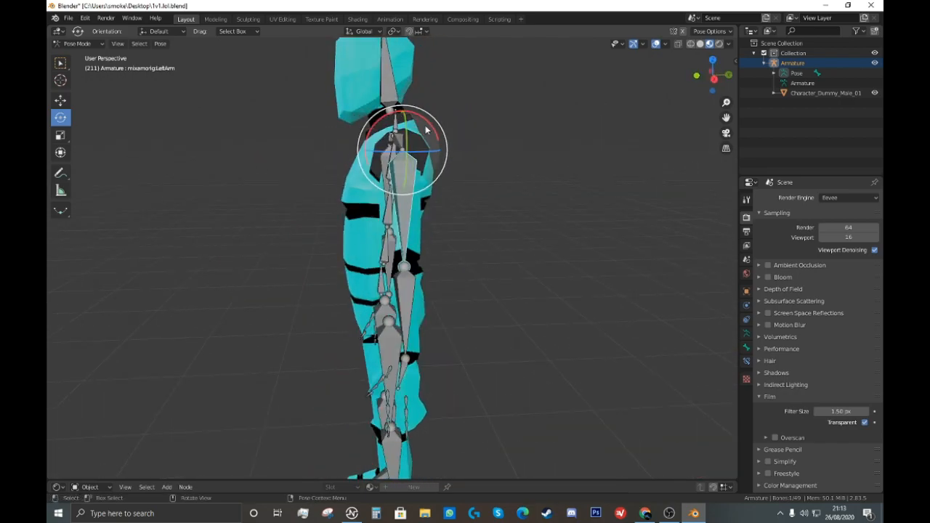
{"action": "left_click_drag", "start_coordinate": [436, 120], "coordinate": [441, 173]}
{"action": "left_click_drag", "start_coordinate": [379, 136], "coordinate": [434, 93]}
{"action": "middle_click_drag", "start_coordinate": [435, 93], "coordinate": [562, 101]}
{"action": "left_click_drag", "start_coordinate": [489, 133], "coordinate": [497, 173]}
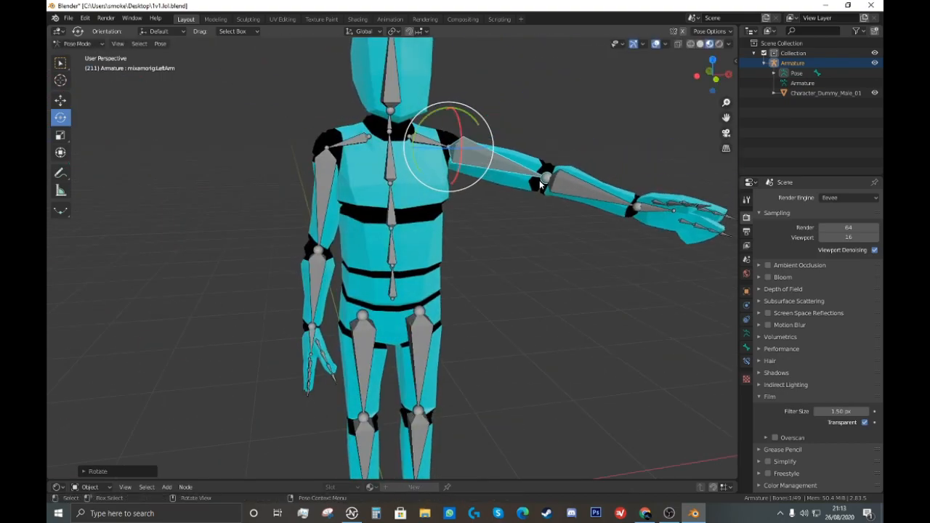
- Bend the left forearm upward and adjust the left arm's bones into a waving pose with the open hand raised
{"action": "left_click", "coordinate": [574, 183]}
{"action": "left_click_drag", "start_coordinate": [556, 178], "coordinate": [493, 159]}
{"action": "left_click_drag", "start_coordinate": [568, 141], "coordinate": [586, 165]}
{"action": "middle_click_drag", "start_coordinate": [577, 173], "coordinate": [593, 173]}
{"action": "middle_click_drag", "start_coordinate": [594, 173], "coordinate": [498, 233], "text": "shift"}
{"action": "left_click_drag", "start_coordinate": [444, 229], "coordinate": [479, 233]}
{"action": "left_click", "coordinate": [393, 220]}
{"action": "left_click_drag", "start_coordinate": [389, 204], "coordinate": [398, 252]}
{"action": "left_click", "coordinate": [435, 255]}
{"action": "left_click_drag", "start_coordinate": [417, 279], "coordinate": [408, 282]}
{"action": "middle_click_drag", "start_coordinate": [410, 279], "coordinate": [510, 290], "text": "shift"}
- Turn the head bone slightly with a free trackball rotation
{"action": "left_click", "coordinate": [404, 177]}
{"action": "left_click_drag", "start_coordinate": [389, 180], "coordinate": [365, 171]}
{"action": "mouse_move", "coordinate": [388, 177]}
{"action": "middle_mouse_down"}
{"action": "mouse_move", "coordinate": [420, 169]}
{"action": "mouse_move", "coordinate": [397, 193]}
{"action": "middle_mouse_up"}
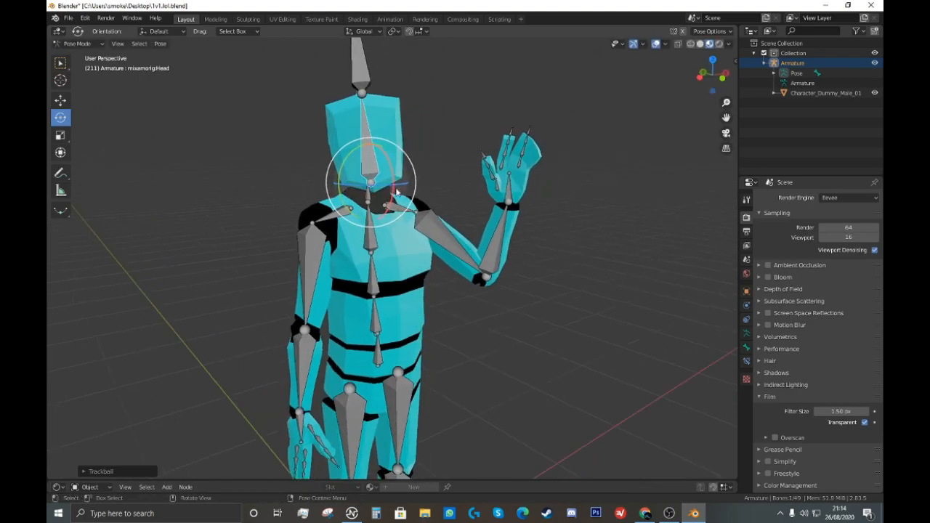
- Rotate the right upper-arm bone slightly away from the torso
{"action": "left_click", "coordinate": [319, 267]}
{"action": "middle_click_drag", "start_coordinate": [340, 253], "coordinate": [331, 209]}
{"action": "key", "text": "r"}
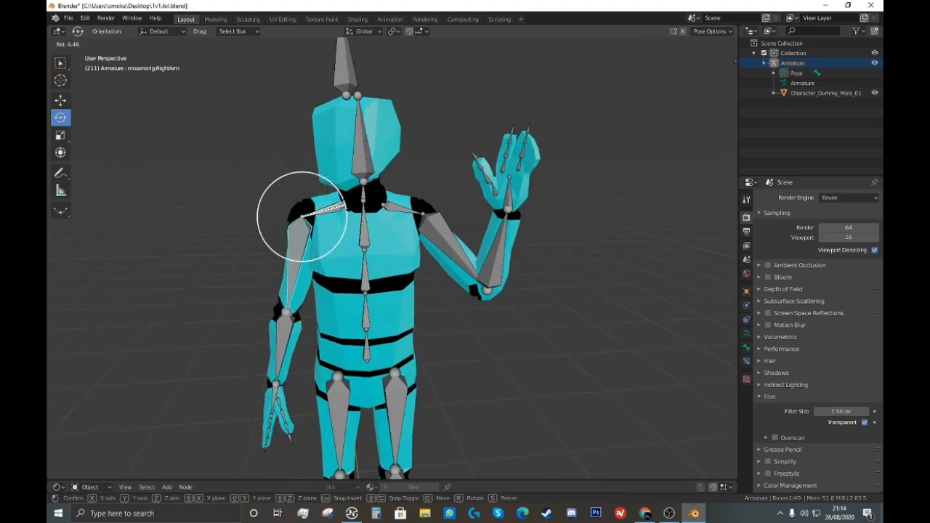
{"action": "left_click", "coordinate": [346, 206]}
- Deselect the arm bone and return the armature to Object Mode
{"action": "middle_click_drag", "start_coordinate": [367, 211], "coordinate": [387, 215]}
{"action": "middle_click_drag", "start_coordinate": [407, 255], "coordinate": [435, 297], "text": "shift"}
{"action": "left_click", "coordinate": [167, 112]}
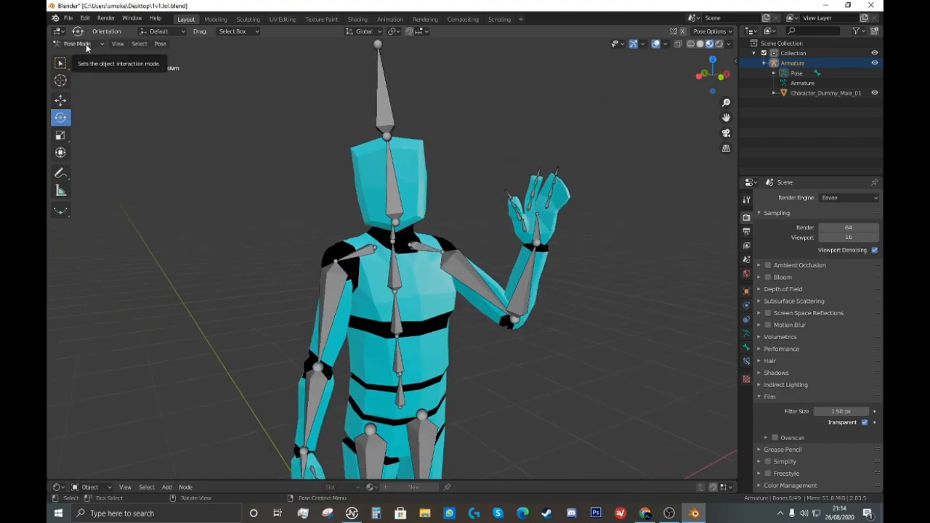
{"action": "left_click", "coordinate": [85, 48]}
{"action": "left_click", "coordinate": [86, 57]}
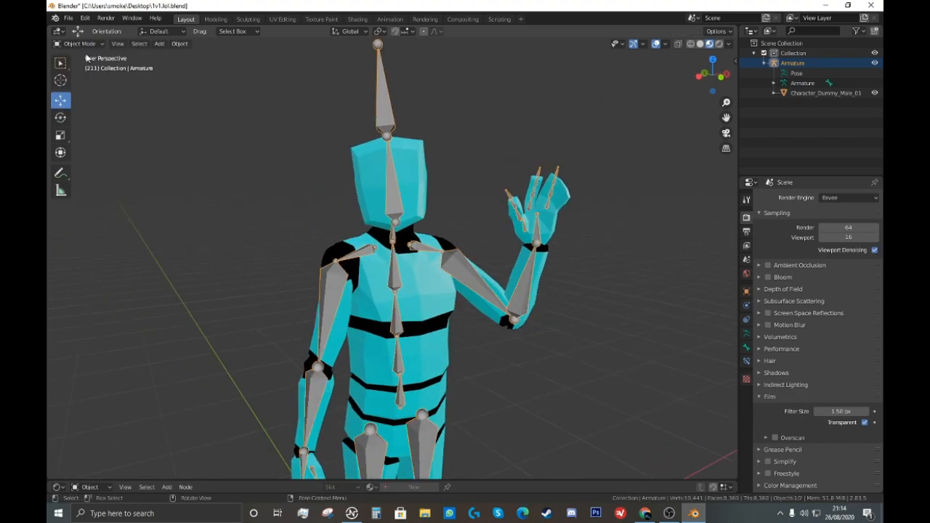
- Deselect the armature and add a camera to the scene
{"action": "left_click", "coordinate": [200, 114]}
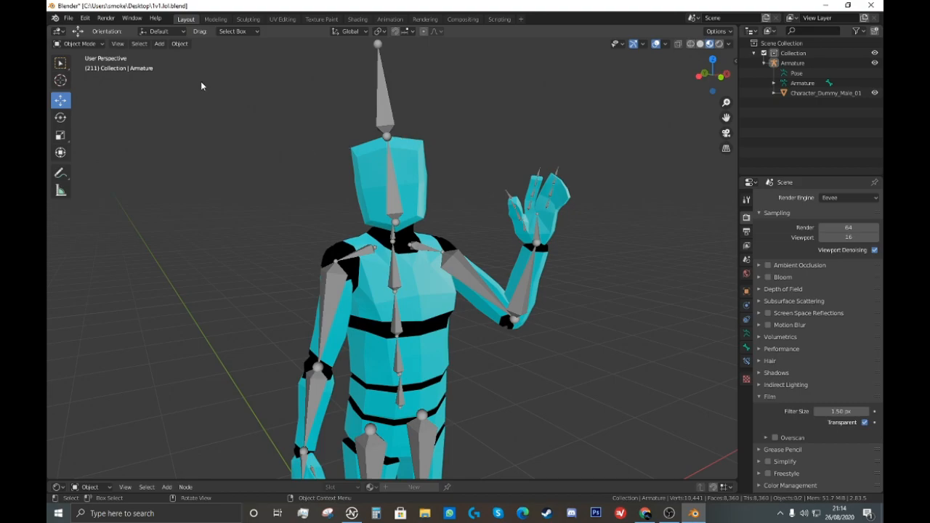
{"action": "left_click", "coordinate": [159, 43]}
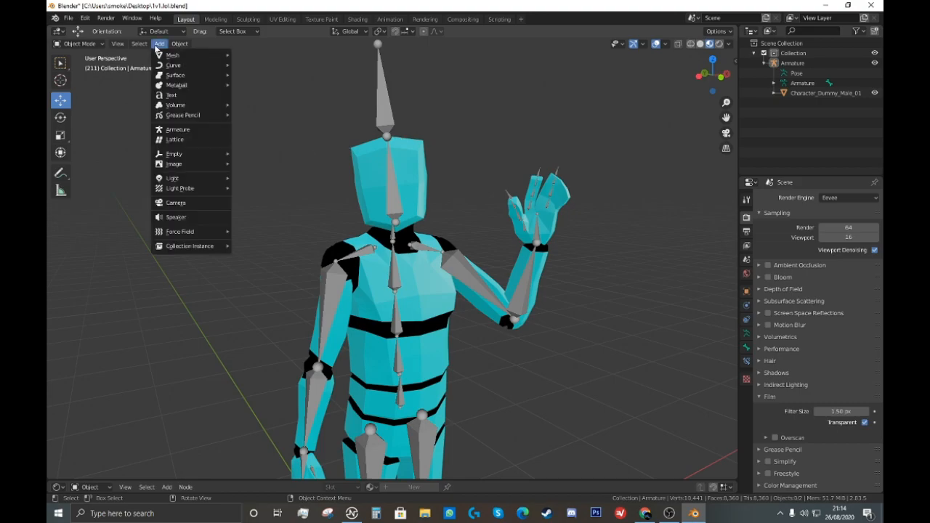
{"action": "left_click", "coordinate": [191, 203]}
- Move the camera up in front of the character, check the shot through it, and shift it along the X axis
{"action": "middle_click_drag", "start_coordinate": [349, 208], "coordinate": [259, 253]}
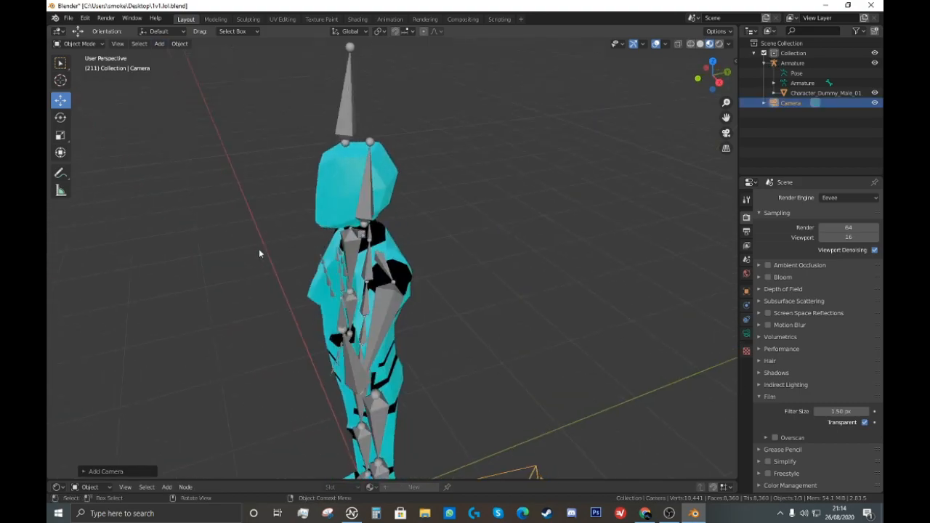
{"action": "scroll", "coordinate": [259, 253], "scroll_direction": "down", "scroll_amount": 5}
{"action": "middle_click_drag", "start_coordinate": [327, 284], "coordinate": [347, 249]}
{"action": "middle_click_drag", "start_coordinate": [355, 215], "coordinate": [426, 301]}
{"action": "key", "text": "g"}
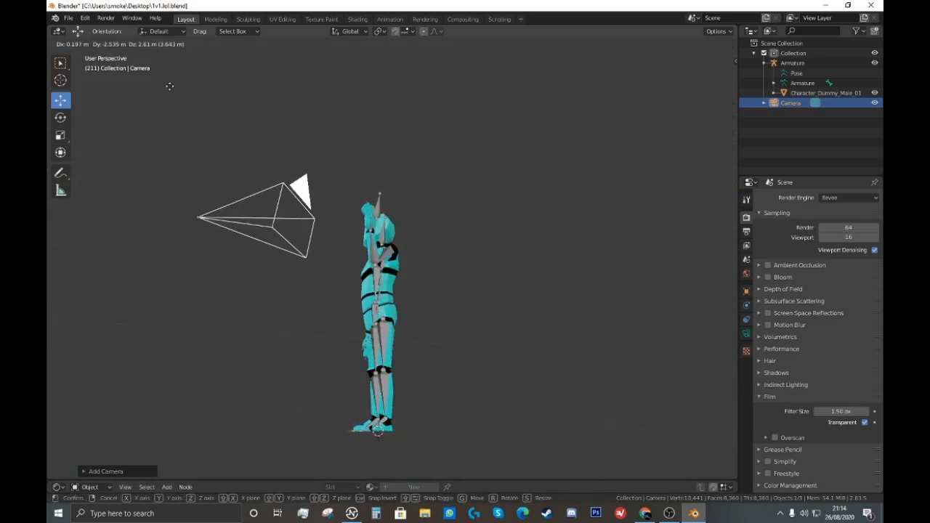
{"action": "left_click", "coordinate": [182, 104]}
{"action": "left_click", "coordinate": [726, 134]}
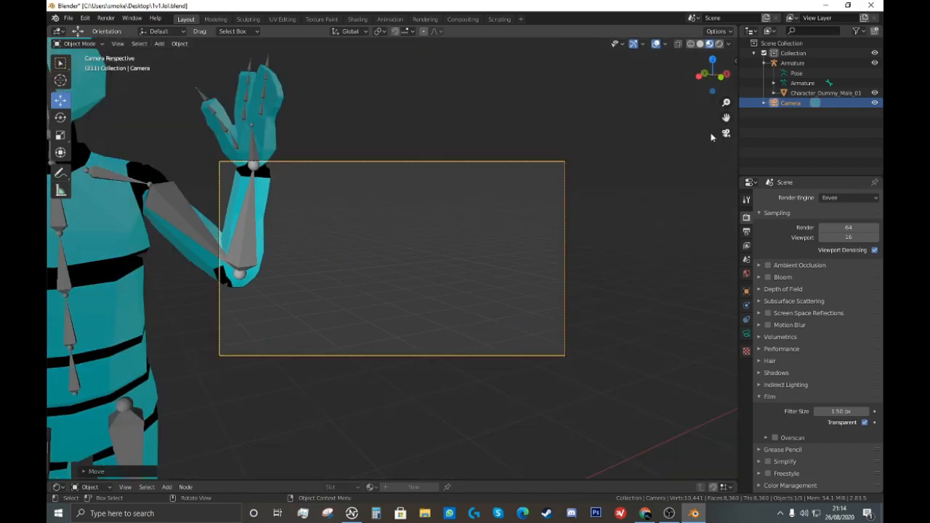
{"action": "key", "text": "KP_0"}
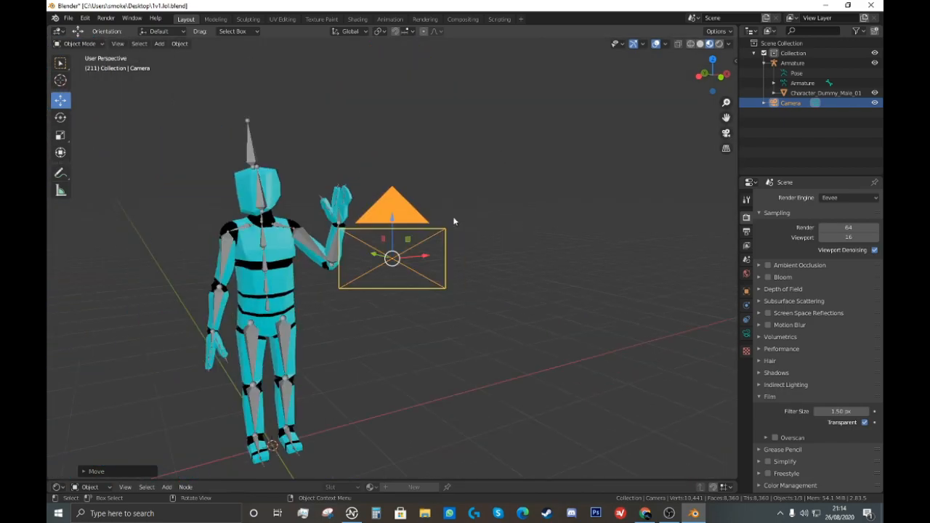
{"action": "left_click_drag", "start_coordinate": [412, 260], "coordinate": [470, 247]}
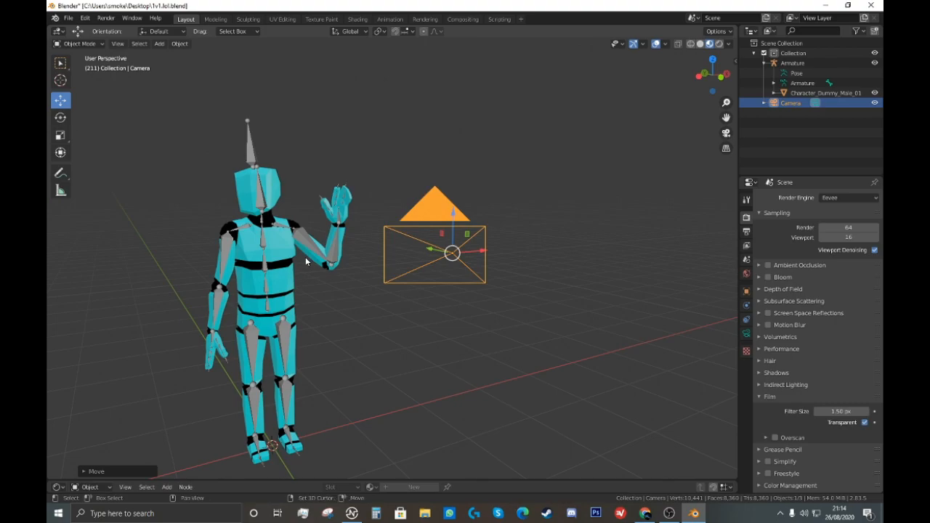
- Align the active camera to a close viewport view of the character's head, torso and waving hand
{"action": "scroll", "coordinate": [306, 262], "scroll_direction": "up", "scroll_amount": 3}
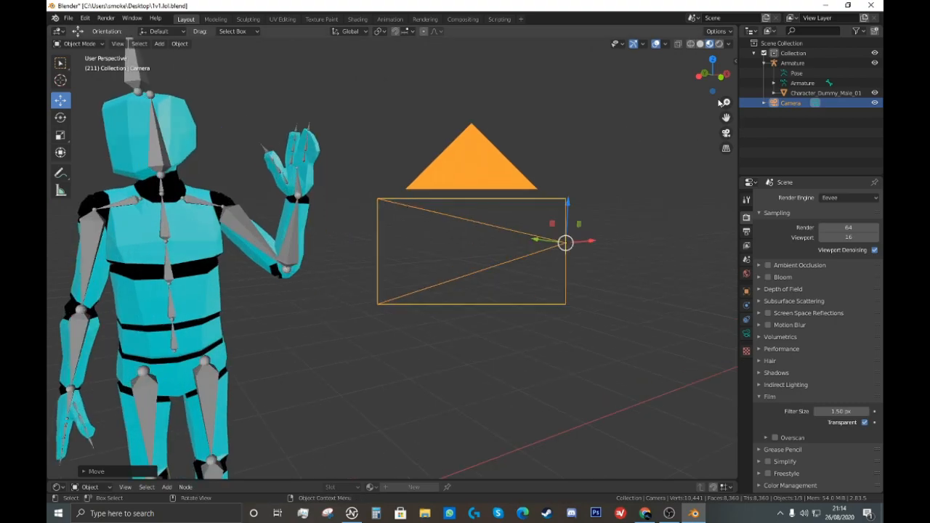
{"action": "left_click_drag", "start_coordinate": [728, 118], "coordinate": [876, 103]}
{"action": "left_click_drag", "start_coordinate": [715, 76], "coordinate": [712, 68]}
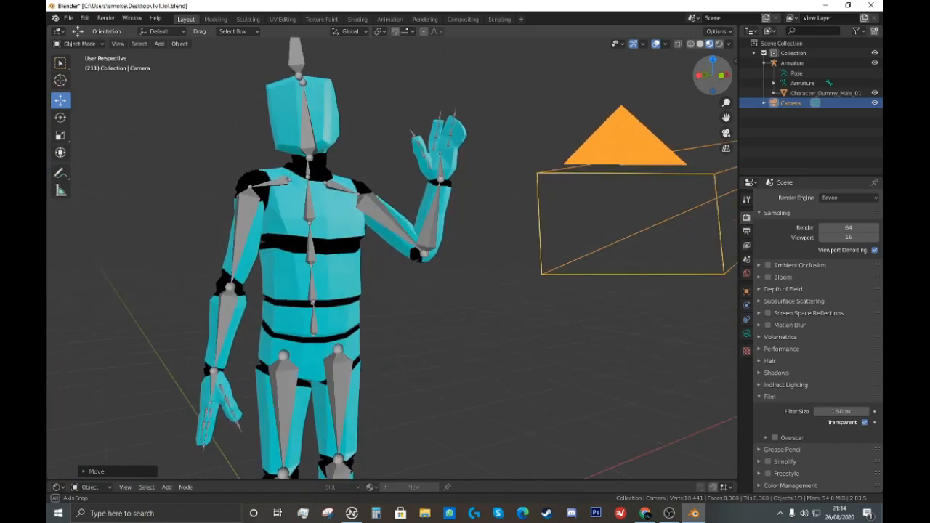
{"action": "middle_click_drag", "start_coordinate": [486, 163], "coordinate": [541, 253]}
{"action": "scroll", "coordinate": [536, 239], "scroll_direction": "up", "scroll_amount": 3}
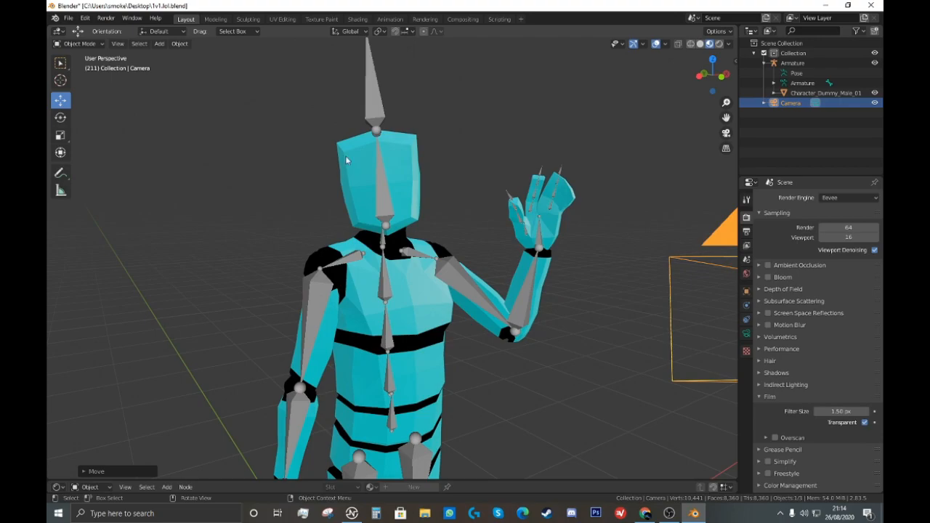
{"action": "left_click", "coordinate": [113, 45]}
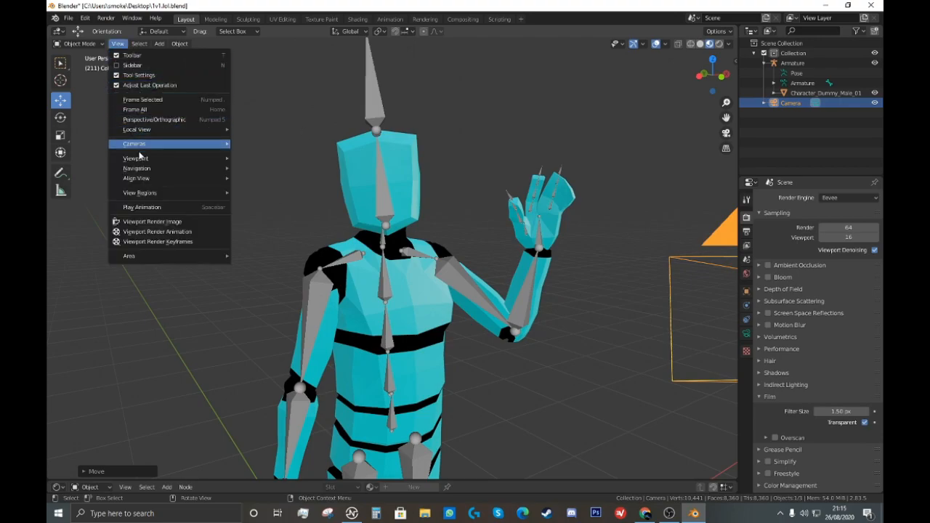
{"action": "mouse_move", "coordinate": [137, 181]}
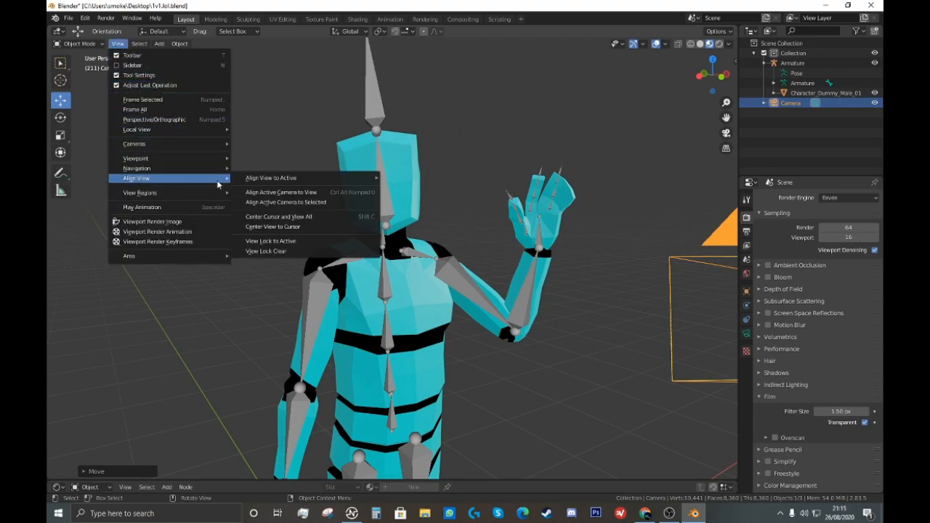
{"action": "left_click", "coordinate": [293, 193]}
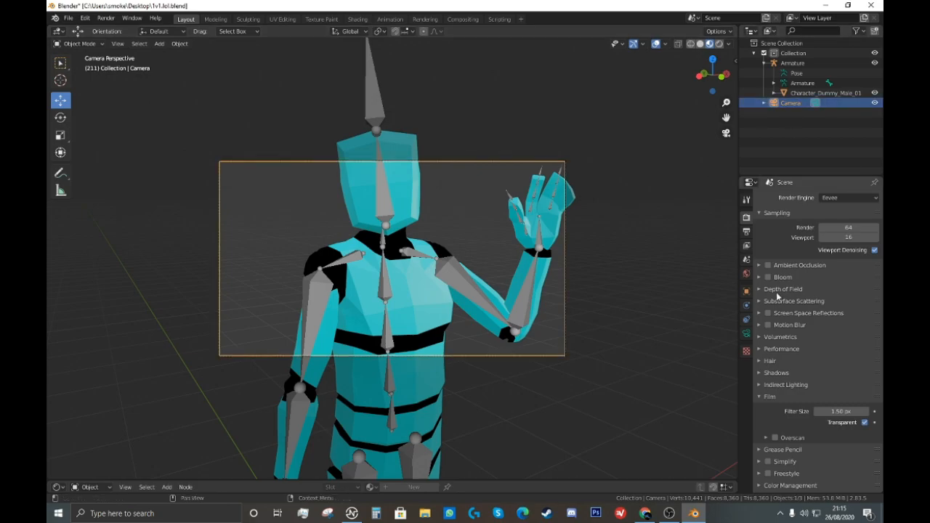
- Try a 35 mm focal length on the camera and undo the change
{"action": "left_click", "coordinate": [745, 334]}
{"action": "mouse_move", "coordinate": [841, 245]}
{"action": "left_mouse_down"}
{"action": "mouse_move", "coordinate": [805, 246]}
{"action": "mouse_move", "coordinate": [830, 246]}
{"action": "left_mouse_up"}
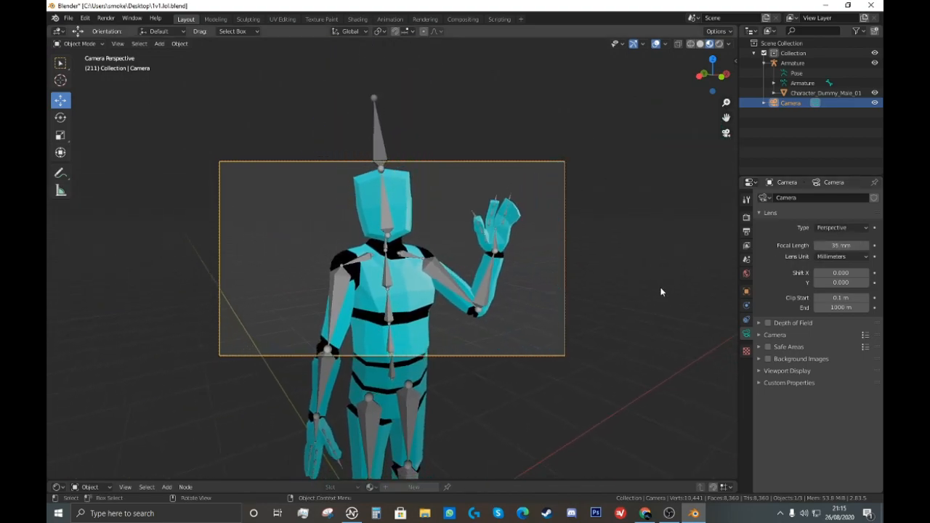
{"action": "key", "text": "ctrl+z"}
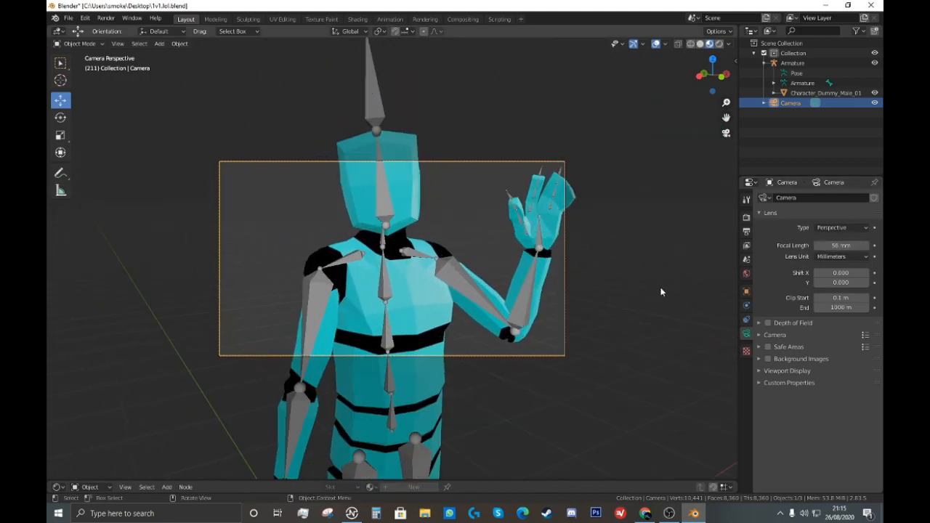
- Set the camera's location to X -1.779 m, Y -2.7304 m and Z 2.8593 m
{"action": "left_click", "coordinate": [747, 292]}
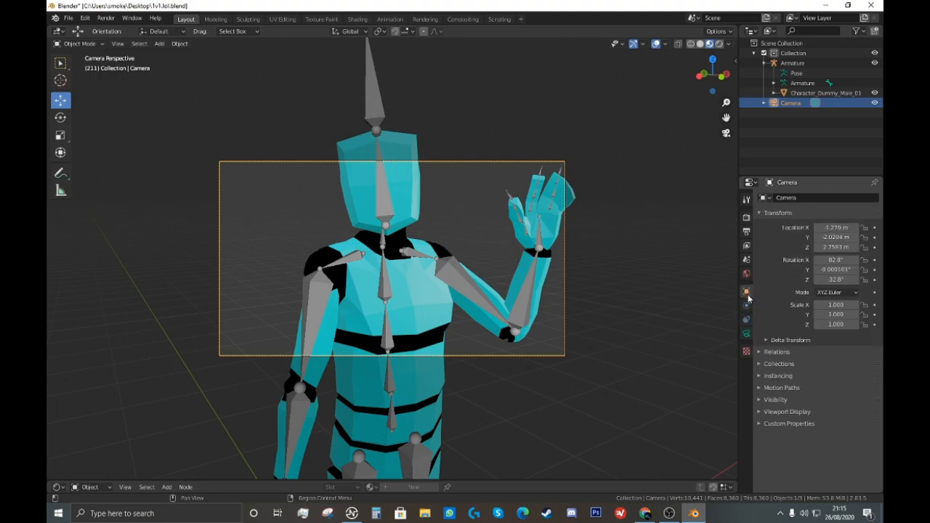
{"action": "mouse_move", "coordinate": [834, 237]}
{"action": "left_mouse_down"}
{"action": "mouse_move", "coordinate": [803, 237]}
{"action": "mouse_move", "coordinate": [824, 227]}
{"action": "mouse_move", "coordinate": [812, 228]}
{"action": "mouse_move", "coordinate": [825, 247]}
{"action": "mouse_move", "coordinate": [851, 247]}
{"action": "mouse_move", "coordinate": [836, 247]}
{"action": "left_mouse_up"}
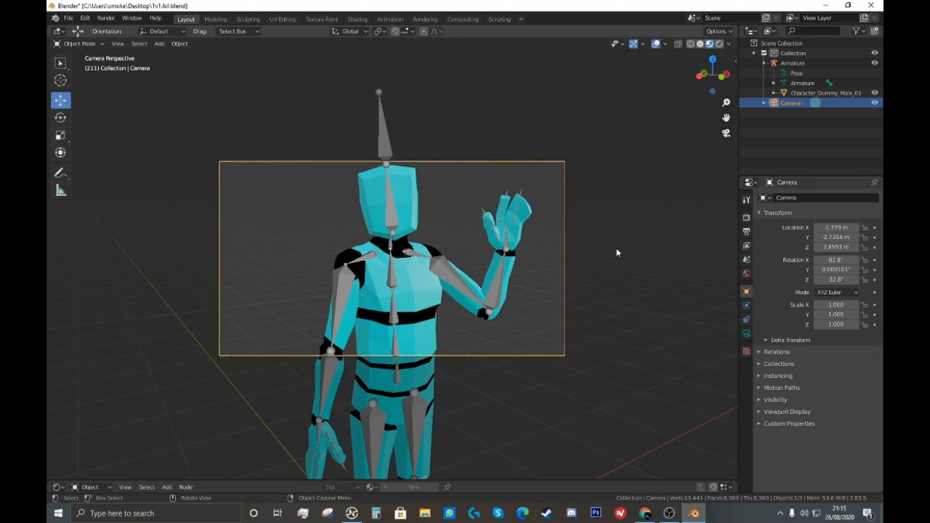
- Try moving the camera freely in camera view and undo the move
{"action": "key", "text": "g"}
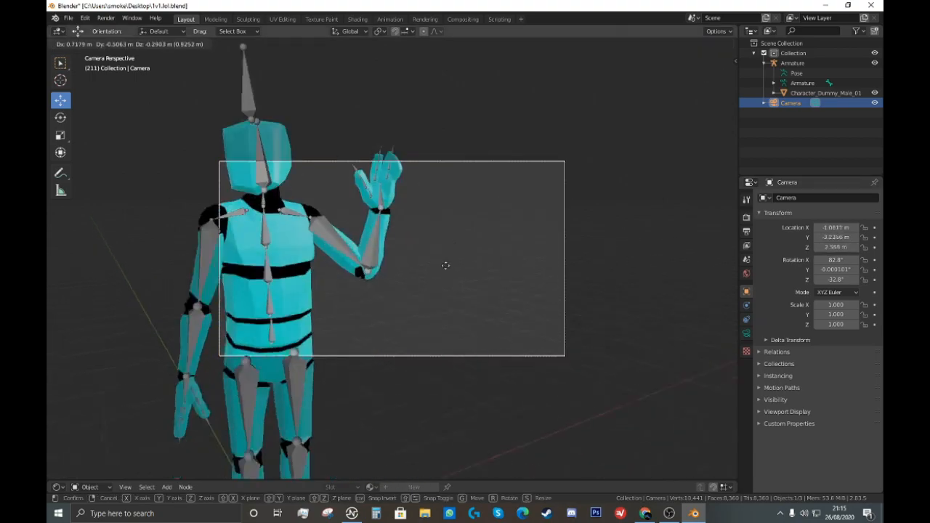
{"action": "left_click", "coordinate": [357, 219]}
{"action": "key", "text": "ctrl+z"}
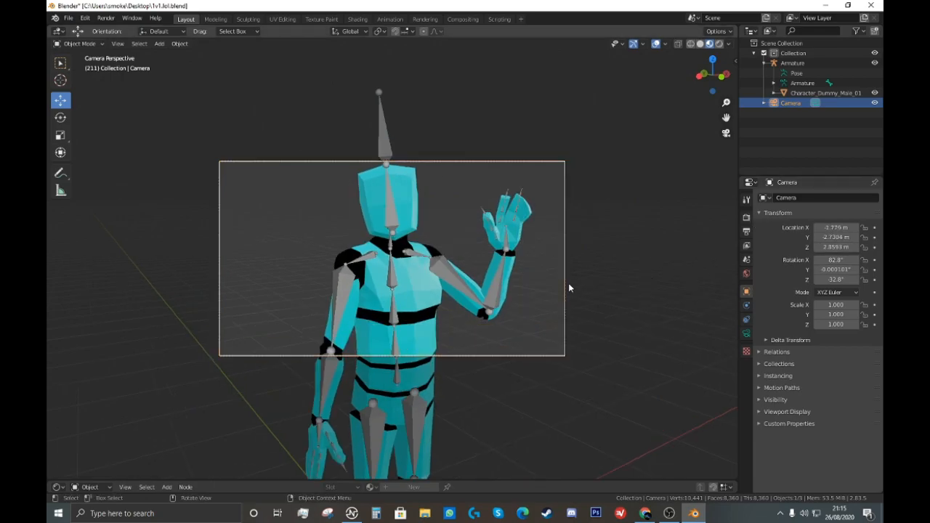
- Move the camera slightly in camera view to about X -1.7484 m, Y -2.7519 m and Z 2.8469 m
{"action": "key", "text": "g"}
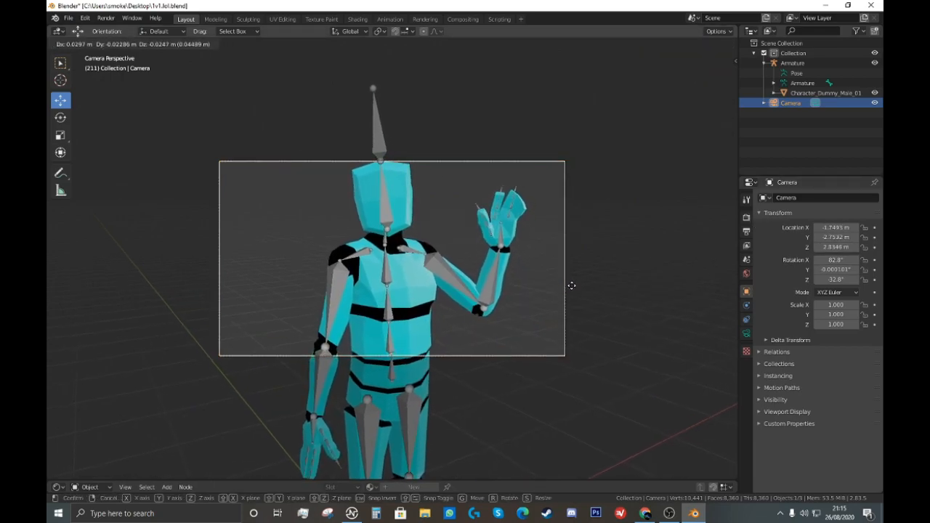
{"action": "left_click", "coordinate": [572, 284]}
{"action": "middle_click_drag", "start_coordinate": [572, 284], "coordinate": [660, 181]}
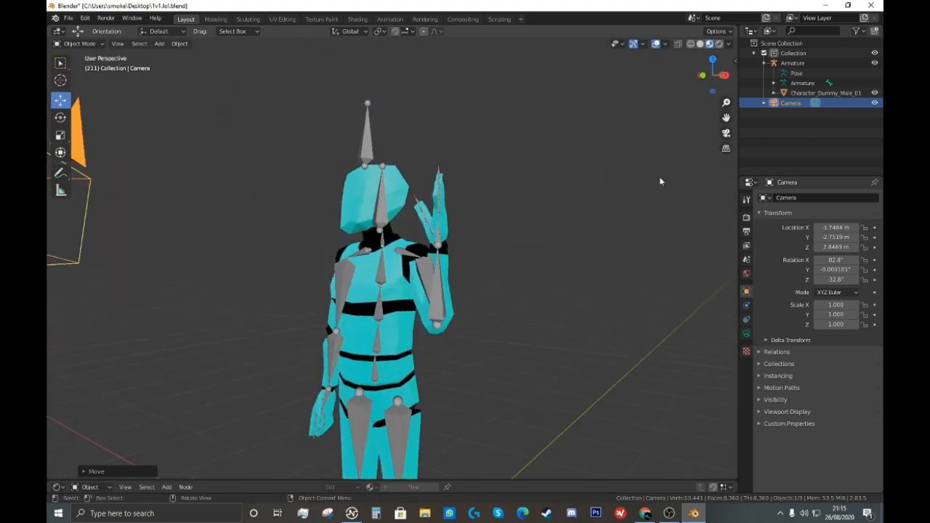
{"action": "left_click", "coordinate": [726, 134]}
- Examine the camera's framing of the waving character and the camera's placement from several angles around the scene
{"action": "left_click", "coordinate": [517, 180]}
{"action": "left_click", "coordinate": [390, 242]}
{"action": "left_click", "coordinate": [473, 170]}
{"action": "left_click", "coordinate": [468, 172]}
{"action": "left_click", "coordinate": [484, 191]}
{"action": "middle_click_drag", "start_coordinate": [485, 195], "coordinate": [389, 241]}
{"action": "scroll", "coordinate": [399, 210], "scroll_direction": "down", "scroll_amount": 6}
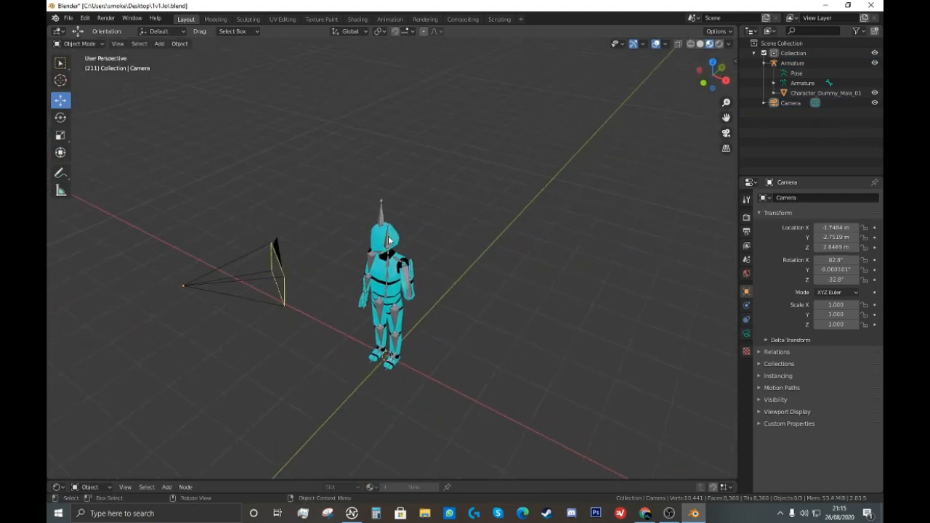
{"action": "left_click", "coordinate": [726, 133]}
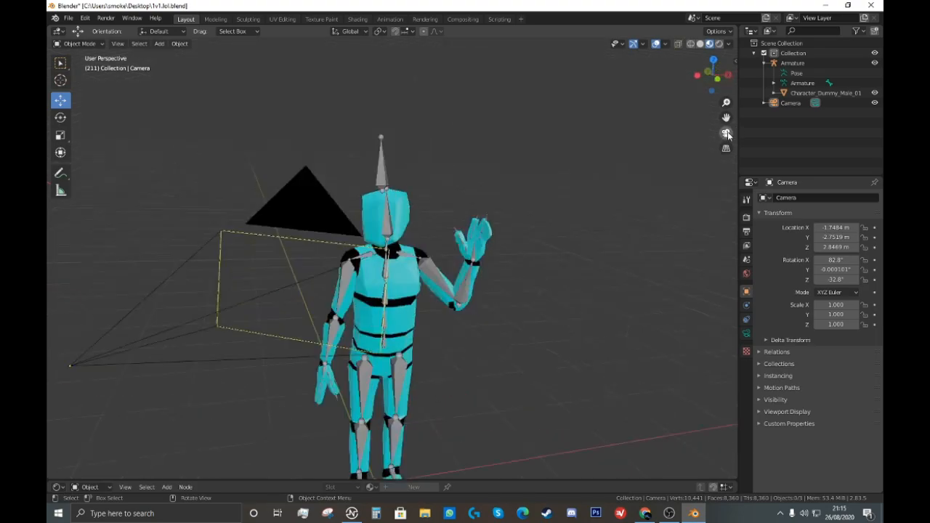
{"action": "scroll", "coordinate": [483, 266], "scroll_direction": "up", "scroll_amount": 5}
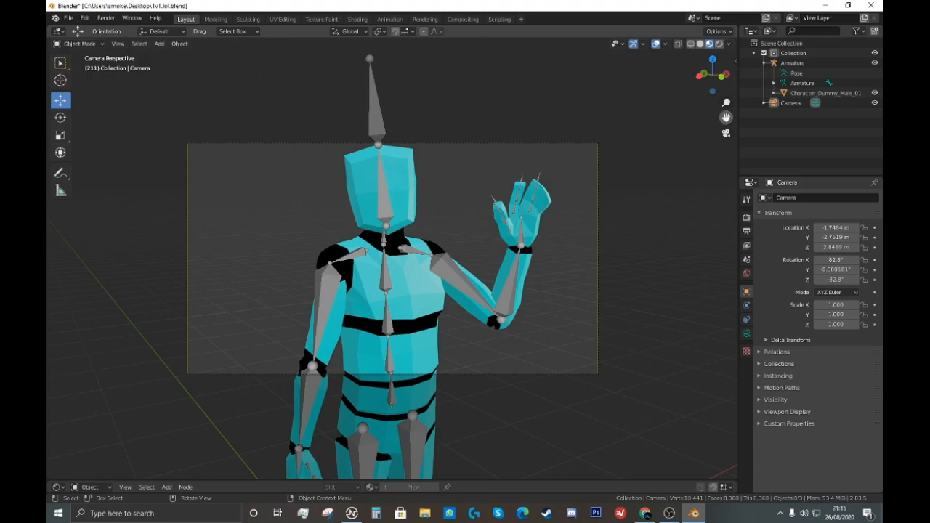
{"action": "left_click_drag", "start_coordinate": [726, 118], "coordinate": [709, 122]}
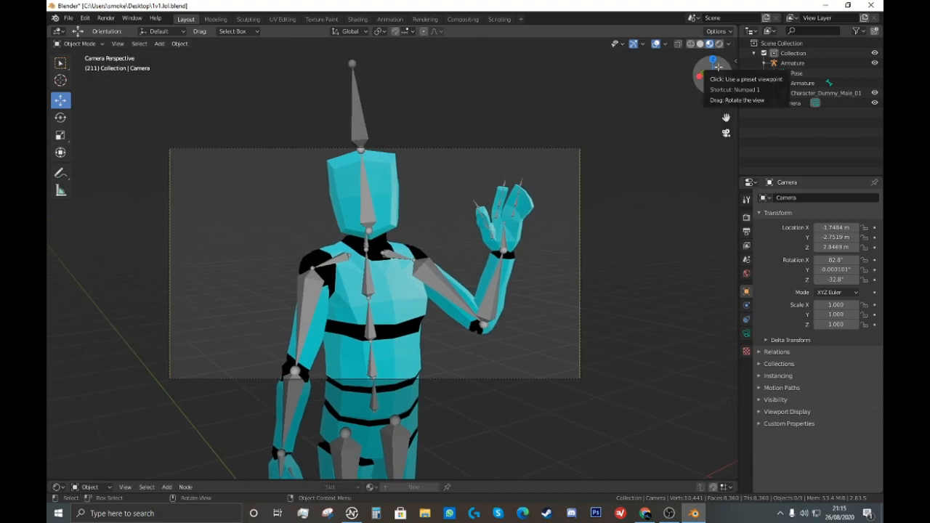
{"action": "left_click_drag", "start_coordinate": [718, 67], "coordinate": [703, 76]}
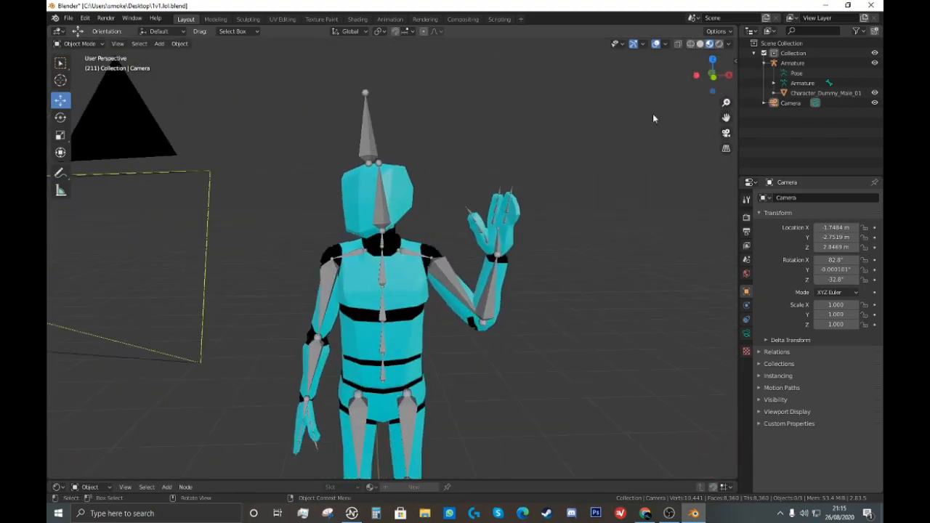
{"action": "scroll", "coordinate": [593, 156], "scroll_direction": "down", "scroll_amount": 5}
{"action": "middle_click_drag", "start_coordinate": [594, 156], "coordinate": [621, 156]}
{"action": "scroll", "coordinate": [621, 157], "scroll_direction": "up", "scroll_amount": 2}
{"action": "scroll", "coordinate": [622, 160], "scroll_direction": "up", "scroll_amount": 2}
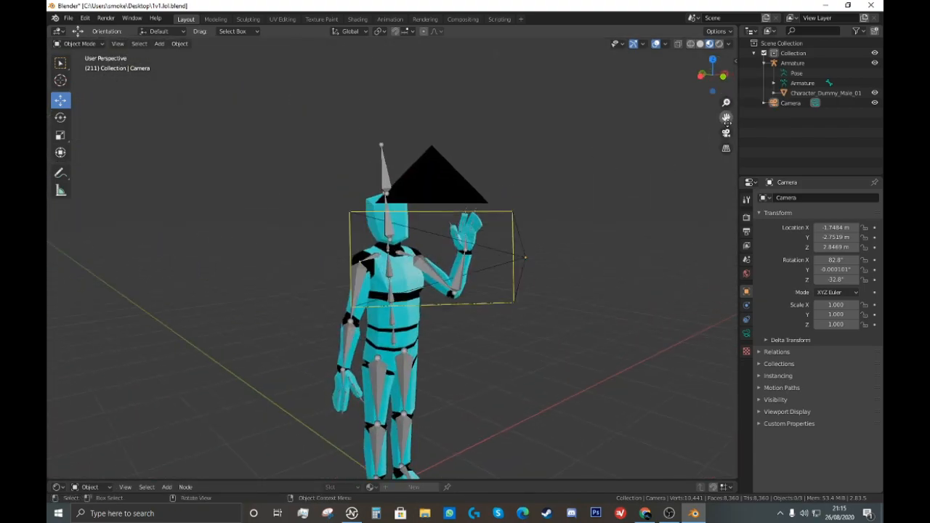
{"action": "left_click", "coordinate": [726, 133]}
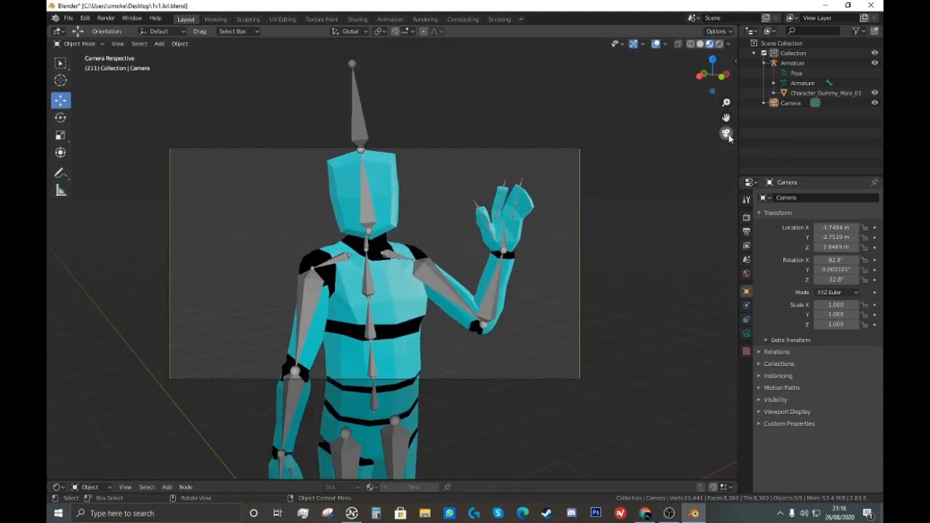
{"action": "left_click", "coordinate": [726, 133]}
{"action": "scroll", "coordinate": [583, 172], "scroll_direction": "down", "scroll_amount": 3}
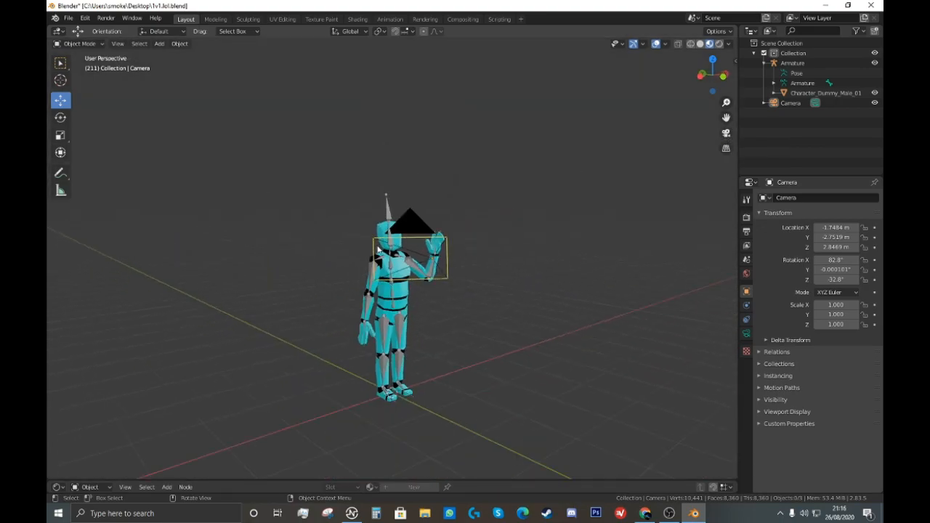
{"action": "scroll", "coordinate": [420, 258], "scroll_direction": "up", "scroll_amount": 4}
{"action": "middle_click_drag", "start_coordinate": [420, 258], "coordinate": [393, 265]}
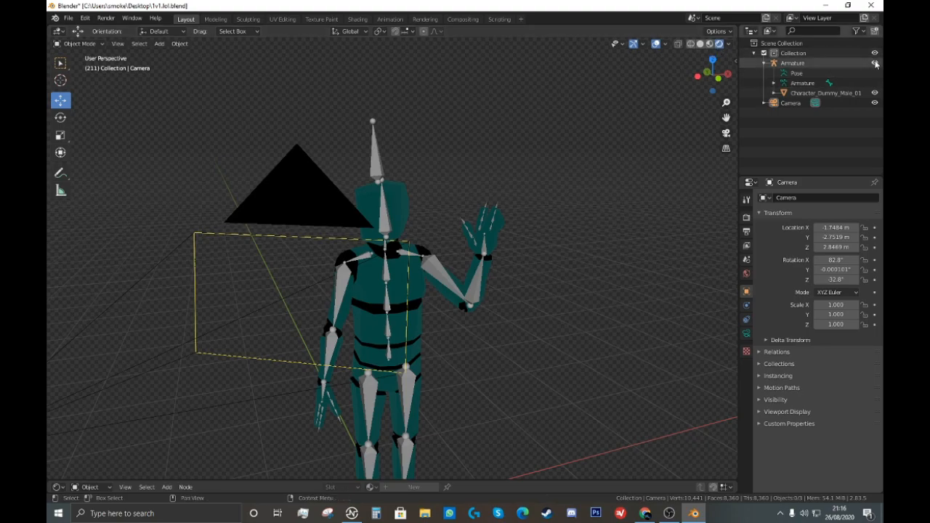
- Hide the armature's bones in the viewport and check the waving character through the camera
{"action": "left_click", "coordinate": [874, 64]}
{"action": "left_click", "coordinate": [764, 64]}
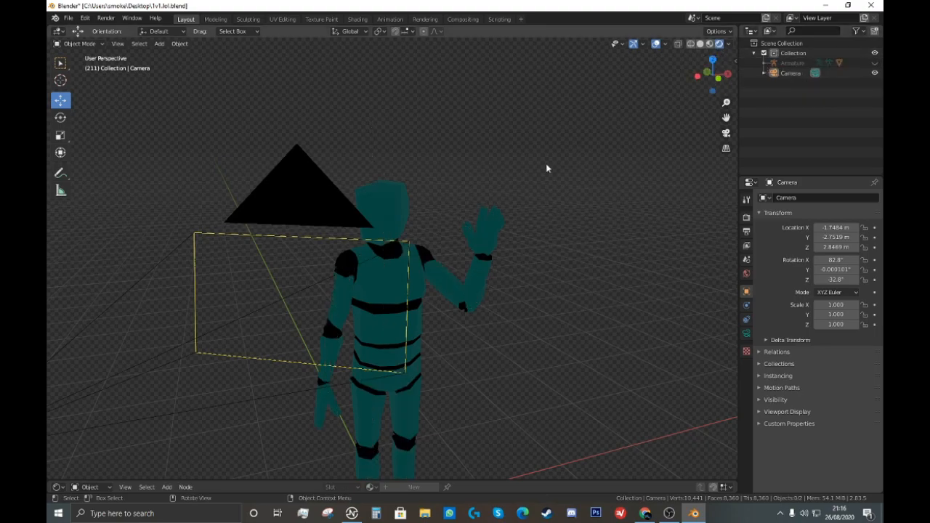
{"action": "scroll", "coordinate": [575, 144], "scroll_direction": "up", "scroll_amount": 4}
{"action": "middle_click_drag", "start_coordinate": [548, 162], "coordinate": [456, 174]}
{"action": "left_click", "coordinate": [725, 133]}
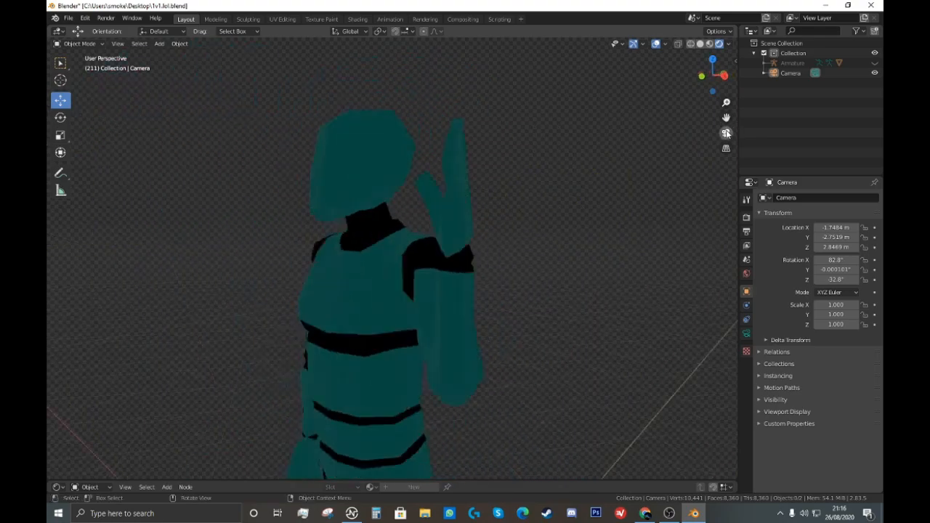
{"action": "left_click", "coordinate": [349, 296]}
{"action": "left_click", "coordinate": [282, 240]}
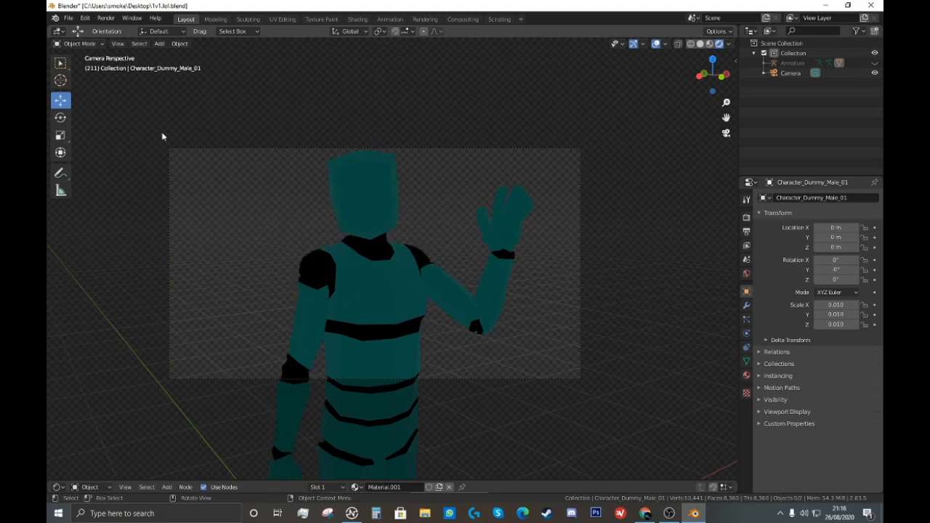
- Add a point light and place it in front of the character at about X -0.01 m, Y -1.48 m and Z 2.57 m
{"action": "left_click", "coordinate": [159, 43]}
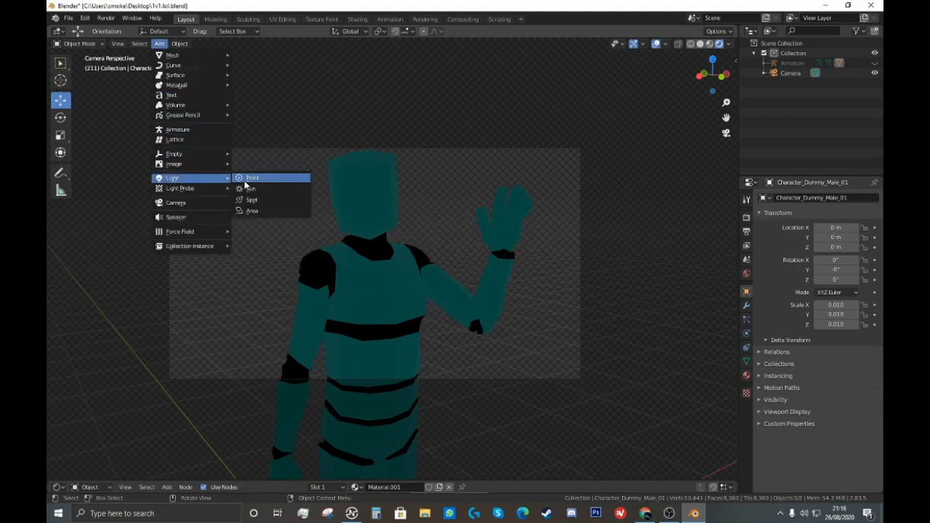
{"action": "left_click", "coordinate": [245, 181]}
{"action": "scroll", "coordinate": [244, 185], "scroll_direction": "down", "scroll_amount": 3}
{"action": "middle_click_drag", "start_coordinate": [303, 221], "coordinate": [358, 196]}
{"action": "scroll", "coordinate": [358, 196], "scroll_direction": "down", "scroll_amount": 3}
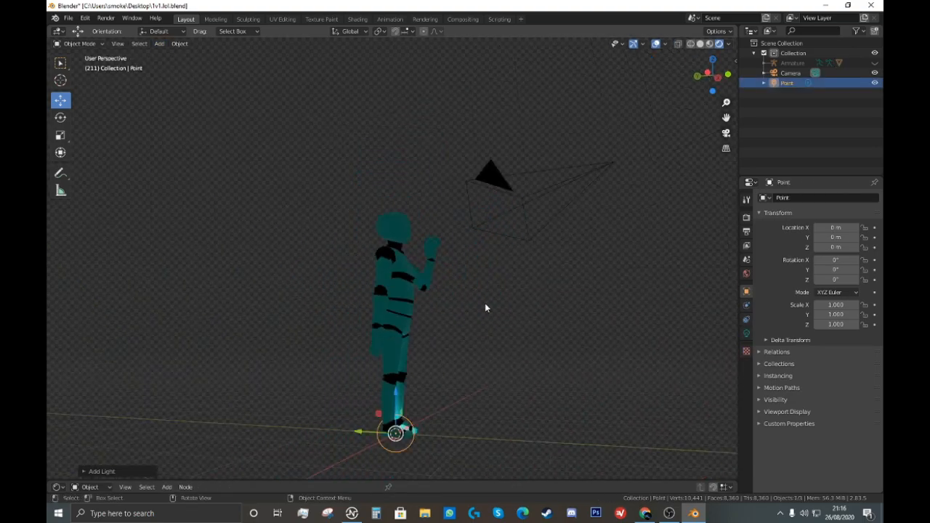
{"action": "key", "text": "g"}
{"action": "left_click", "coordinate": [614, 188]}
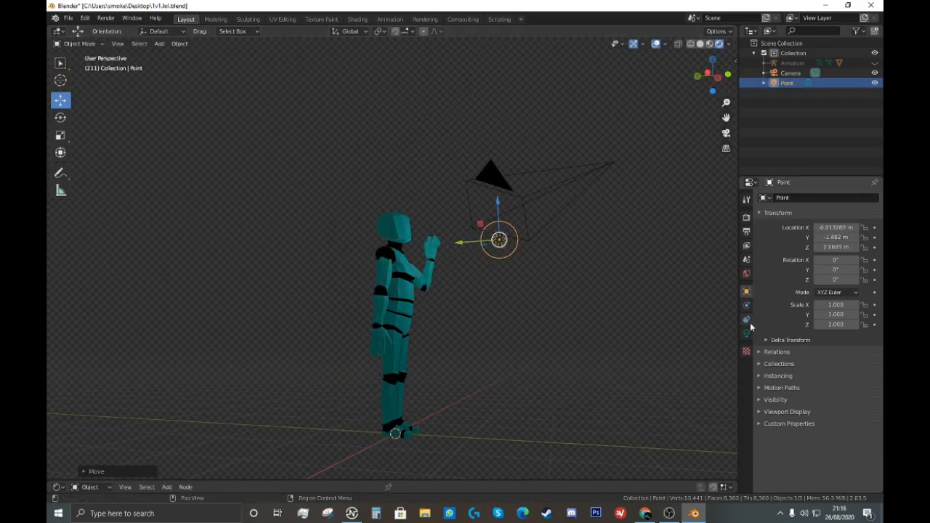
- Try moving the point light to another spot in front of the character and undo the move
{"action": "middle_click_drag", "start_coordinate": [601, 328], "coordinate": [544, 359]}
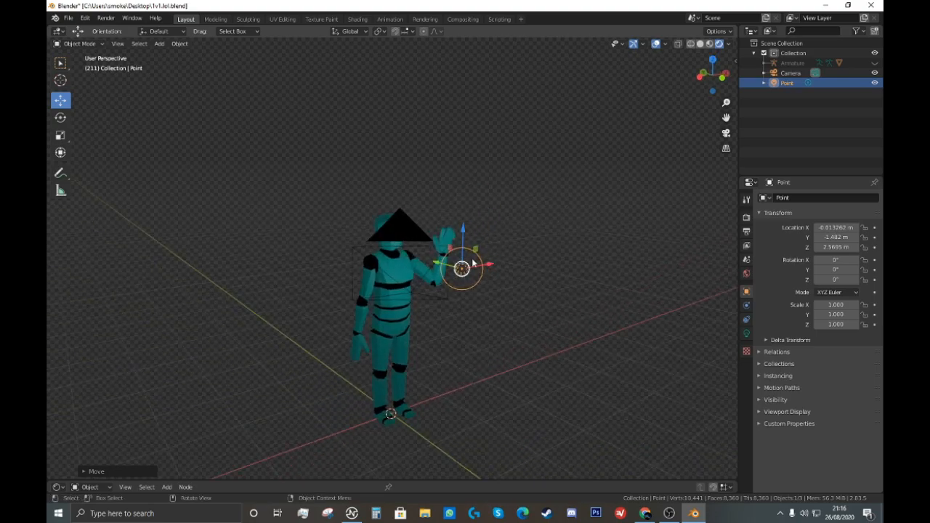
{"action": "middle_click_drag", "start_coordinate": [405, 248], "coordinate": [465, 240]}
{"action": "key", "text": "g"}
{"action": "left_click", "coordinate": [438, 238]}
{"action": "key", "text": "ctrl+z"}
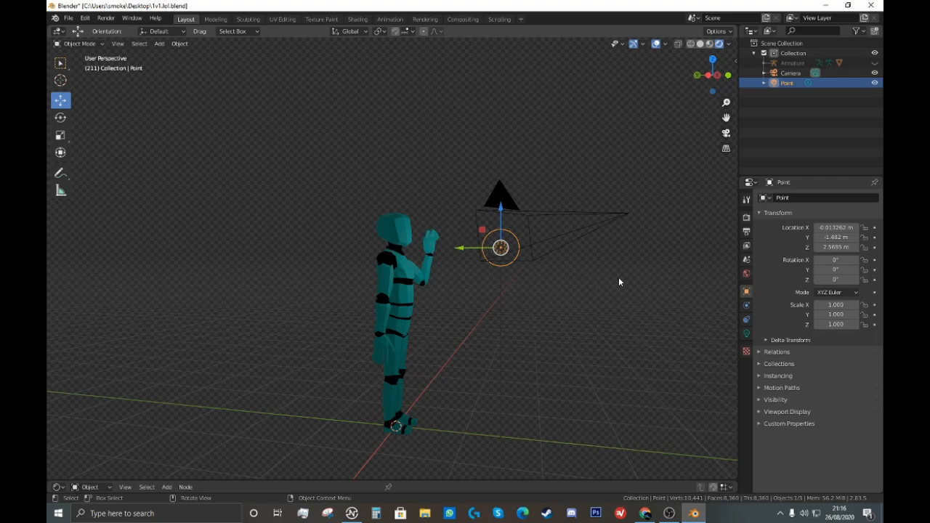
- Set the point light's power to 100 W
{"action": "left_click", "coordinate": [746, 335]}
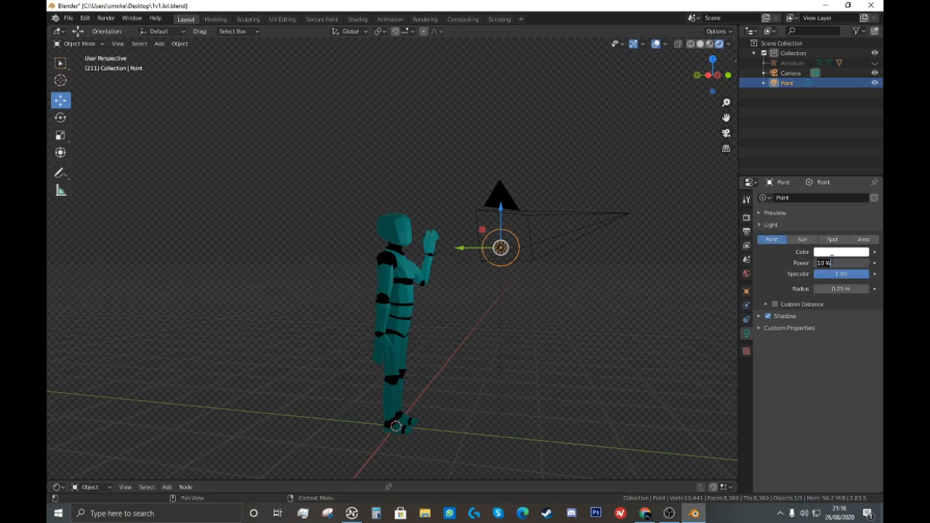
{"action": "key", "text": "Return"}
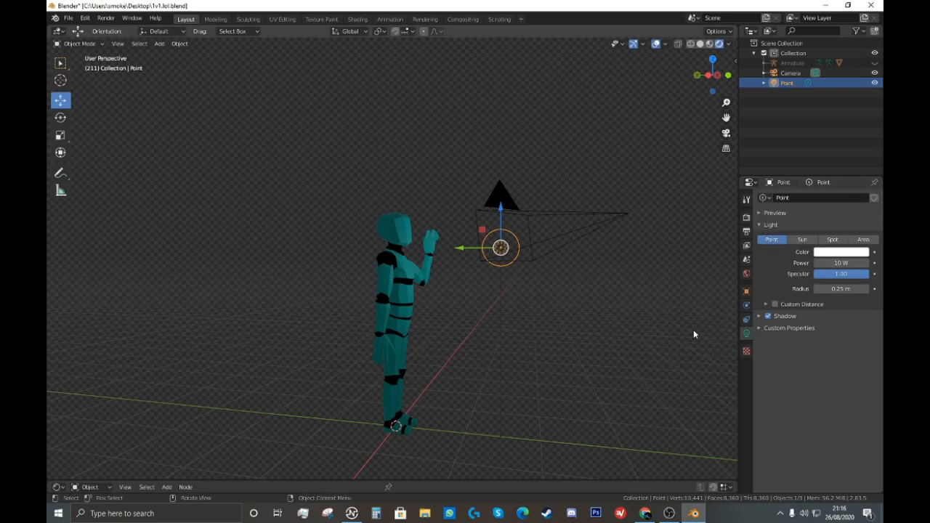
{"action": "left_click", "coordinate": [500, 331]}
{"action": "left_click", "coordinate": [408, 308]}
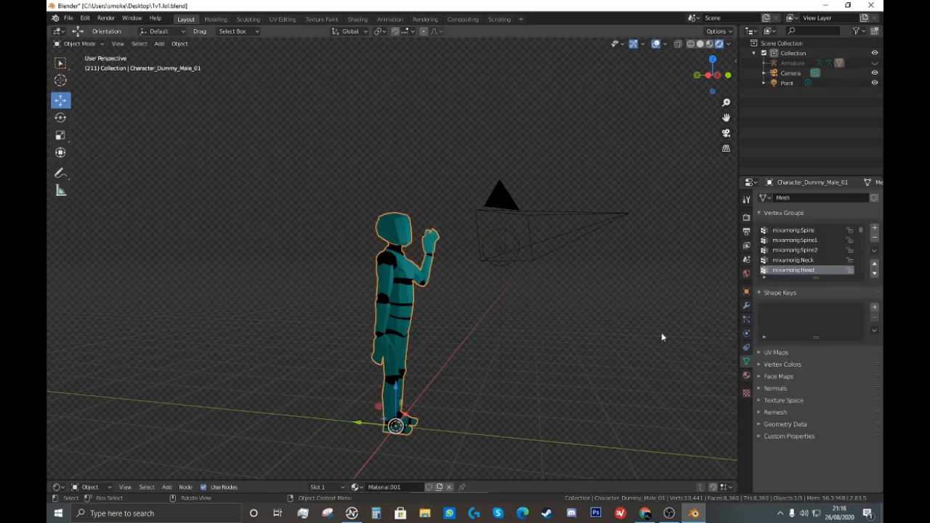
{"action": "left_click", "coordinate": [500, 249]}
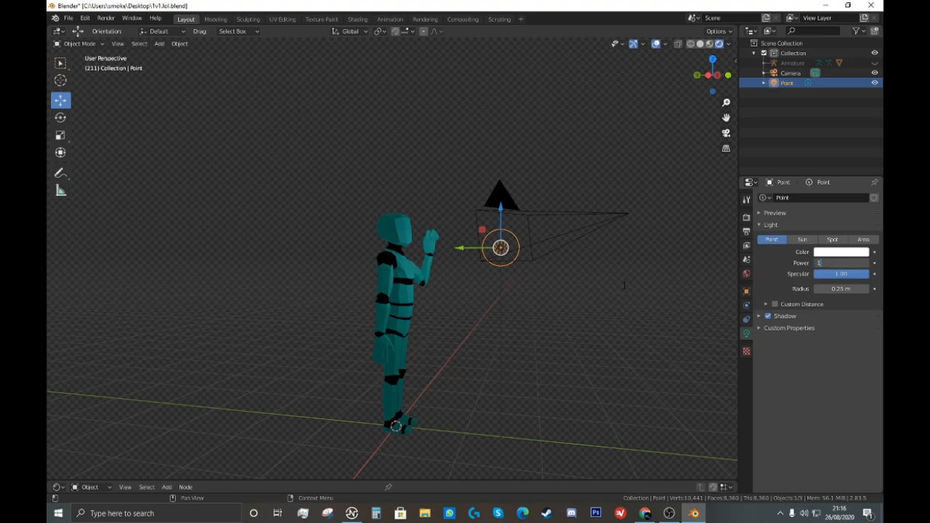
{"action": "key", "text": "Return"}
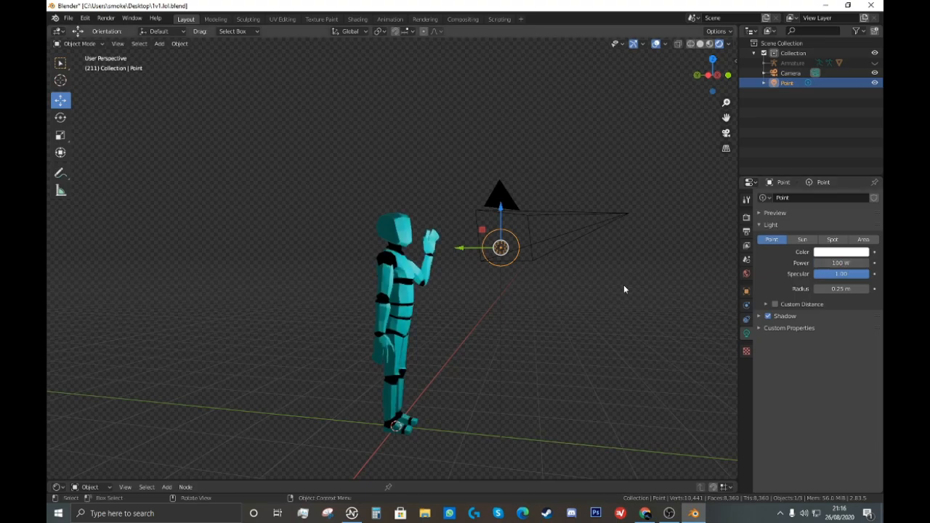
- Move the point light up and outward, above and beside the character's waving hand
{"action": "middle_click_drag", "start_coordinate": [554, 254], "coordinate": [492, 252]}
{"action": "key", "text": "g"}
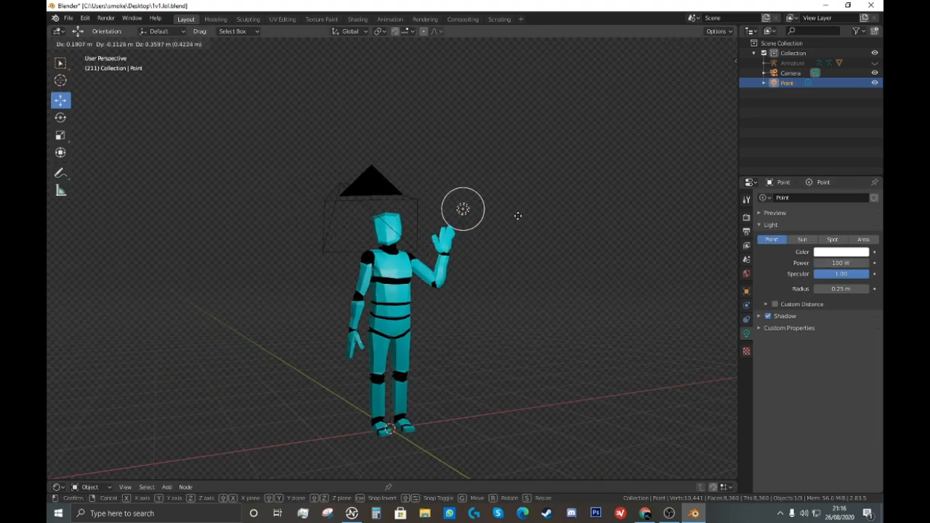
{"action": "left_click", "coordinate": [533, 212]}
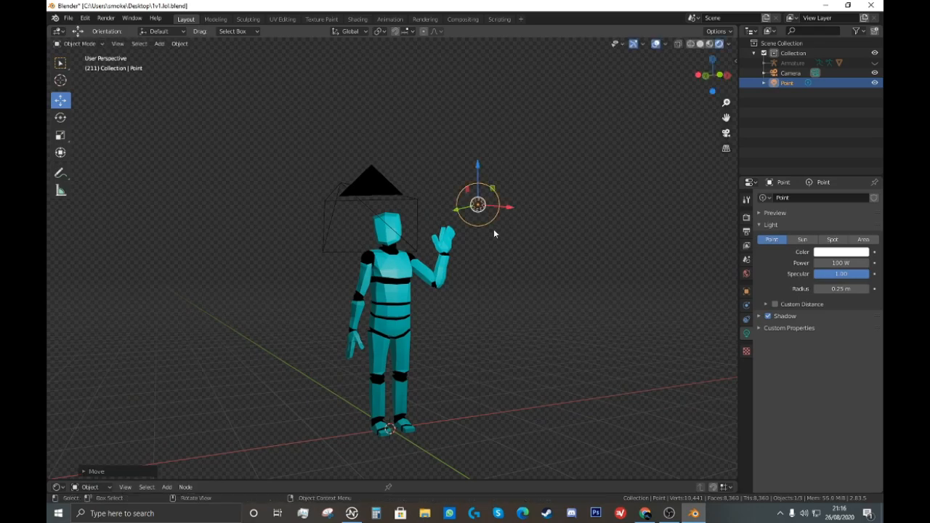
- Copy the point light and paste a duplicate of it into the scene
{"action": "key", "text": "ctrl+c"}
{"action": "right_click", "coordinate": [487, 198]}
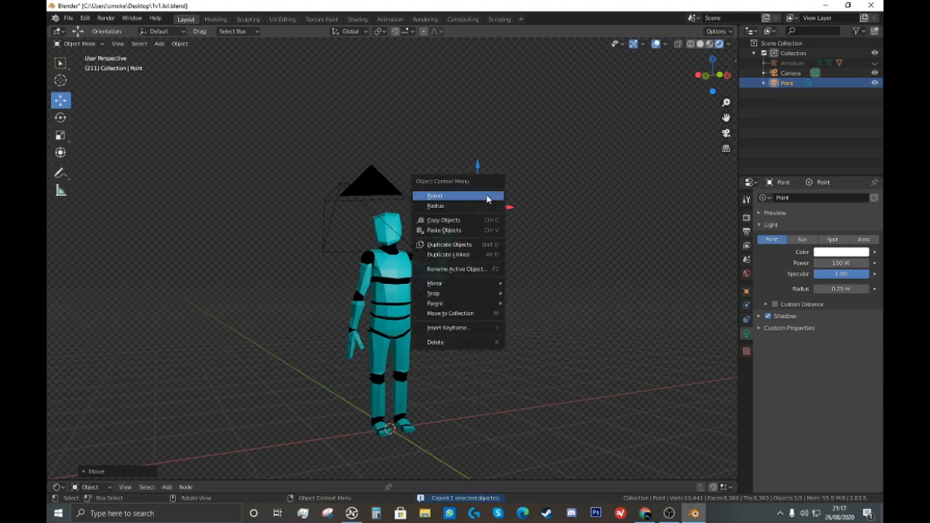
{"action": "left_click", "coordinate": [477, 222]}
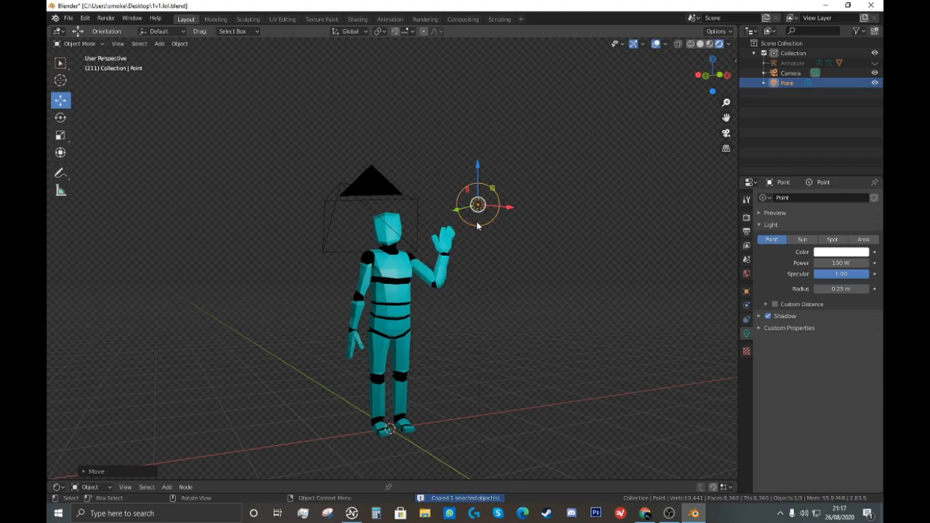
{"action": "right_click", "coordinate": [269, 211]}
{"action": "left_click", "coordinate": [269, 223]}
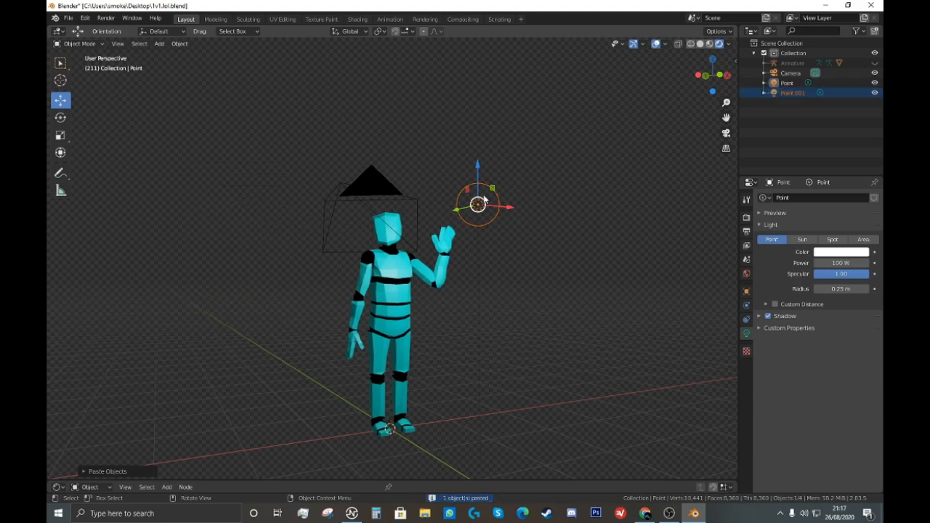
- Move the duplicated light in front of the character on the side opposite the waving hand and check the lighting
{"action": "left_click", "coordinate": [790, 93]}
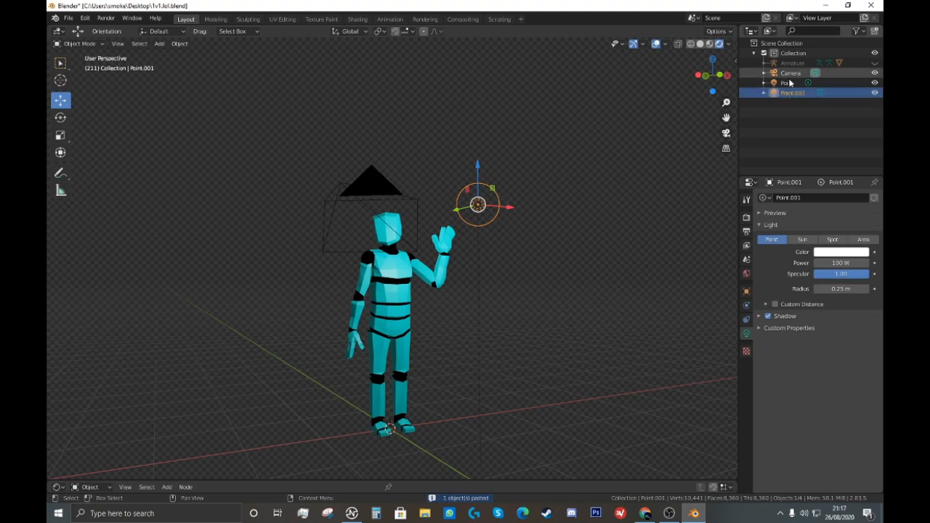
{"action": "mouse_move", "coordinate": [629, 139]}
{"action": "middle_mouse_down"}
{"action": "mouse_move", "coordinate": [573, 160]}
{"action": "mouse_move", "coordinate": [614, 145]}
{"action": "middle_mouse_up"}
{"action": "left_click_drag", "start_coordinate": [470, 226], "coordinate": [304, 218]}
{"action": "middle_click_drag", "start_coordinate": [303, 218], "coordinate": [422, 231]}
{"action": "left_click_drag", "start_coordinate": [430, 245], "coordinate": [387, 246]}
{"action": "middle_click_drag", "start_coordinate": [387, 246], "coordinate": [367, 227]}
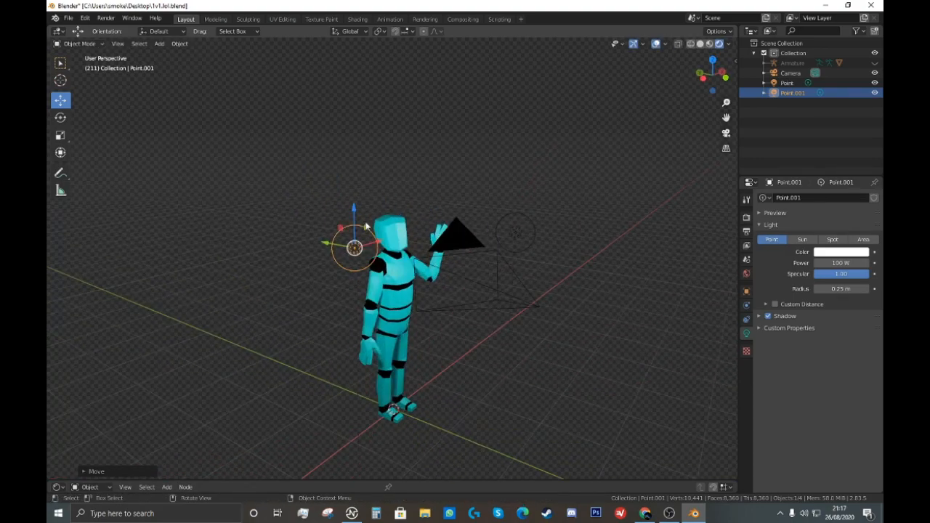
{"action": "left_click", "coordinate": [726, 133]}
{"action": "scroll", "coordinate": [618, 137], "scroll_direction": "up", "scroll_amount": 2}
{"action": "middle_click_drag", "start_coordinate": [618, 137], "coordinate": [691, 128]}
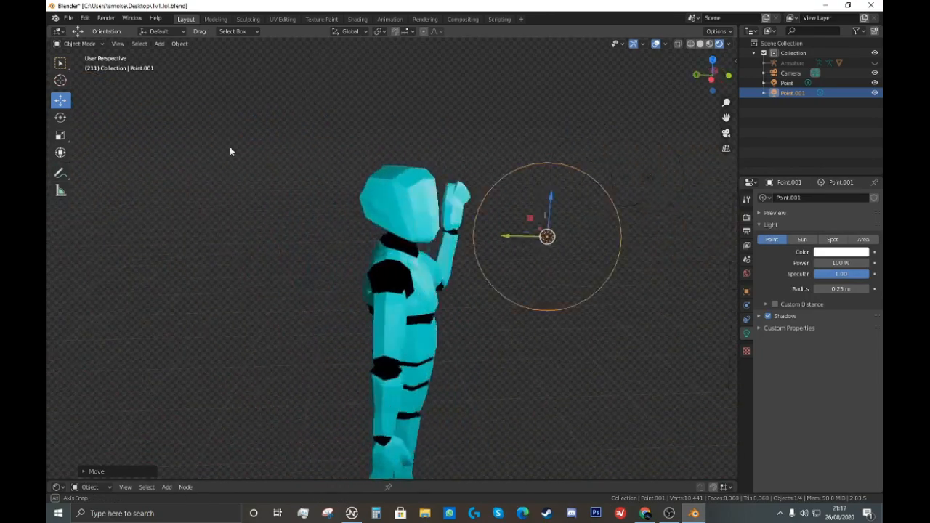
{"action": "middle_click_drag", "start_coordinate": [484, 235], "coordinate": [390, 242]}
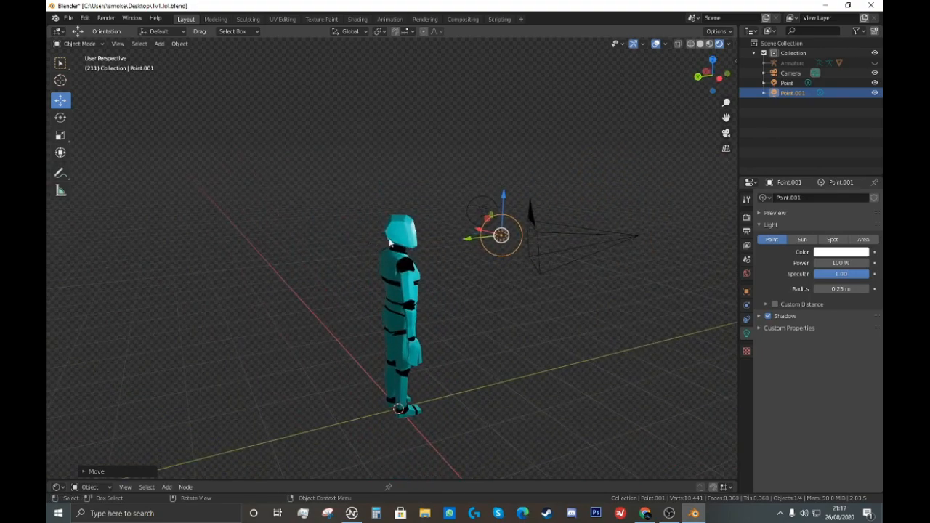
- Copy the light in front of the character and paste another duplicate as a third light
{"action": "right_click", "coordinate": [509, 227]}
{"action": "left_click", "coordinate": [508, 225]}
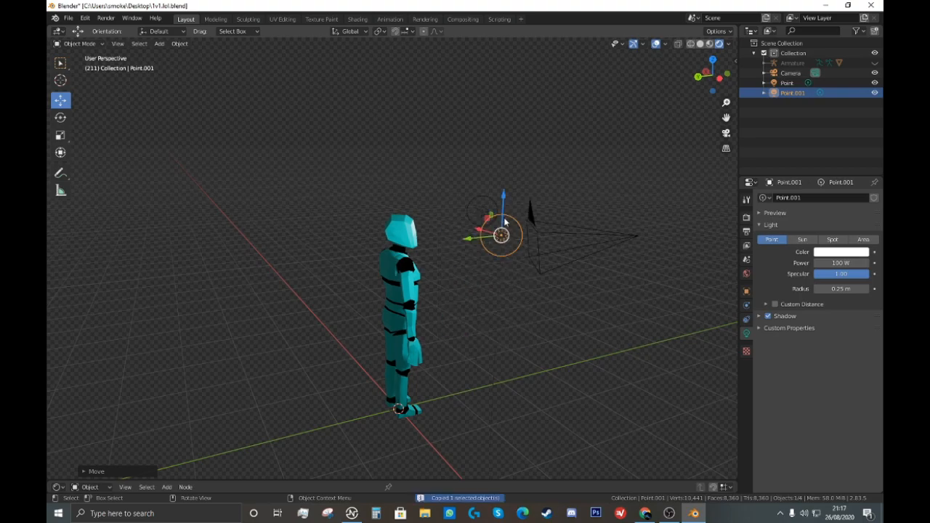
{"action": "right_click", "coordinate": [504, 227]}
{"action": "left_click", "coordinate": [504, 234]}
- Move the third light behind the character, beside the head and shoulder opposite the waving hand
{"action": "key", "text": "g"}
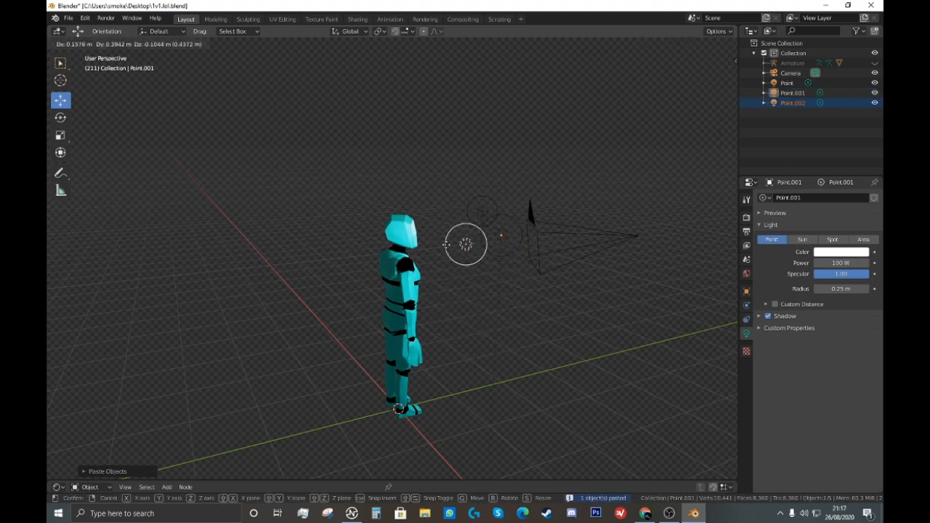
{"action": "left_click", "coordinate": [300, 215]}
{"action": "left_click", "coordinate": [725, 134]}
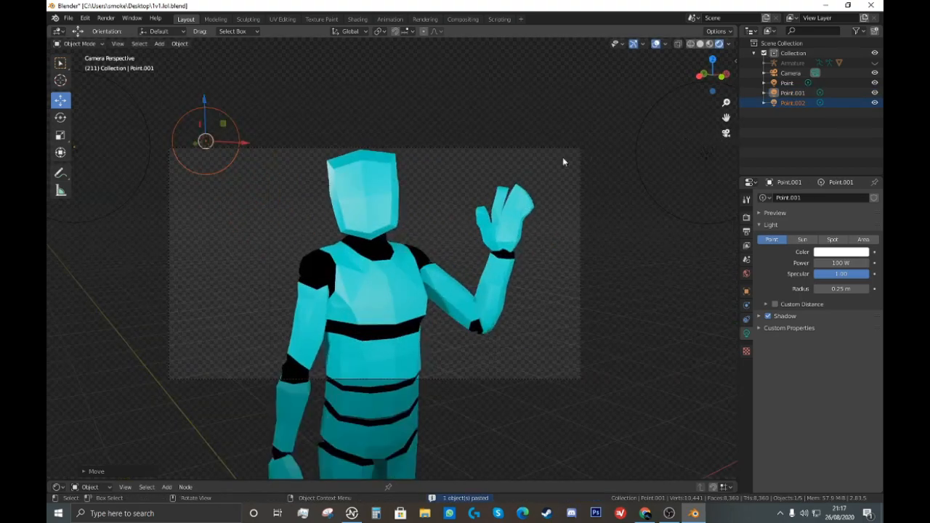
{"action": "key", "text": "g"}
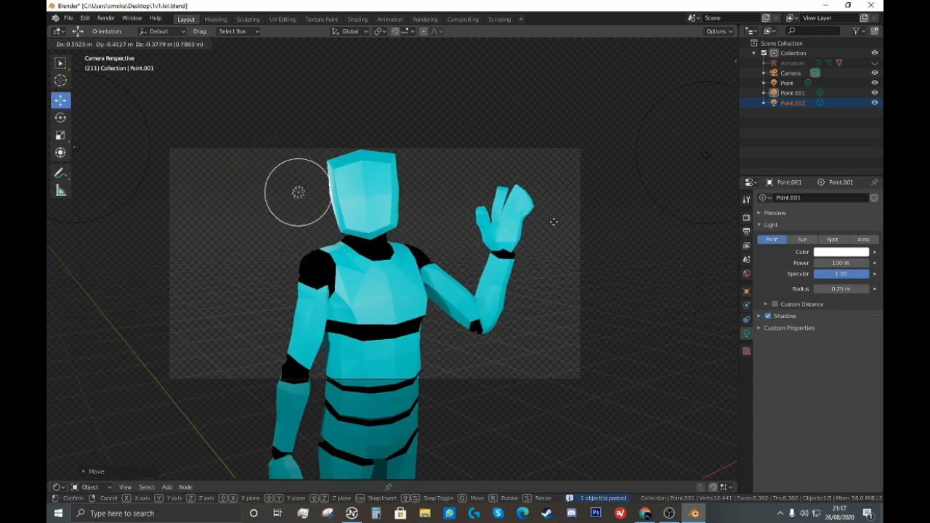
{"action": "left_click", "coordinate": [587, 260]}
{"action": "left_click", "coordinate": [524, 170]}
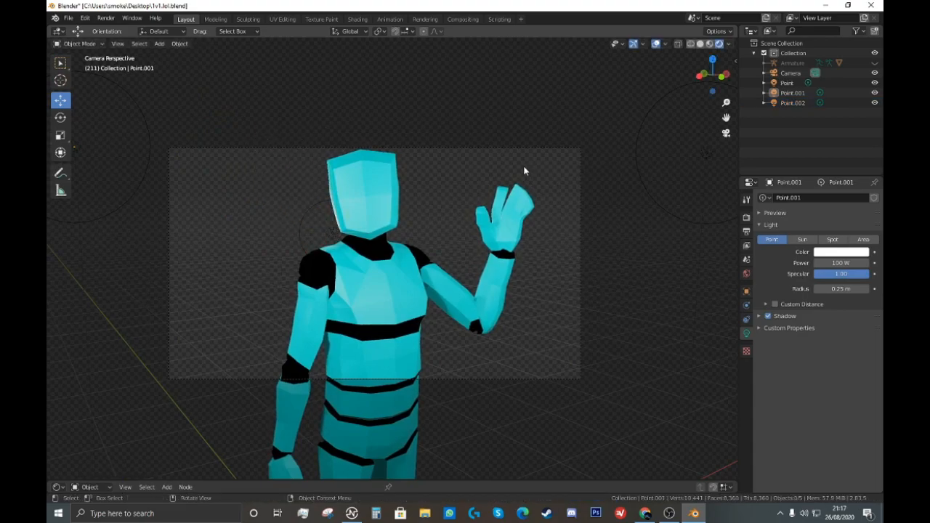
- Examine the light placement around the character from the side and through the camera
{"action": "scroll", "coordinate": [436, 205], "scroll_direction": "down", "scroll_amount": 3}
{"action": "scroll", "coordinate": [437, 205], "scroll_direction": "up", "scroll_amount": 2}
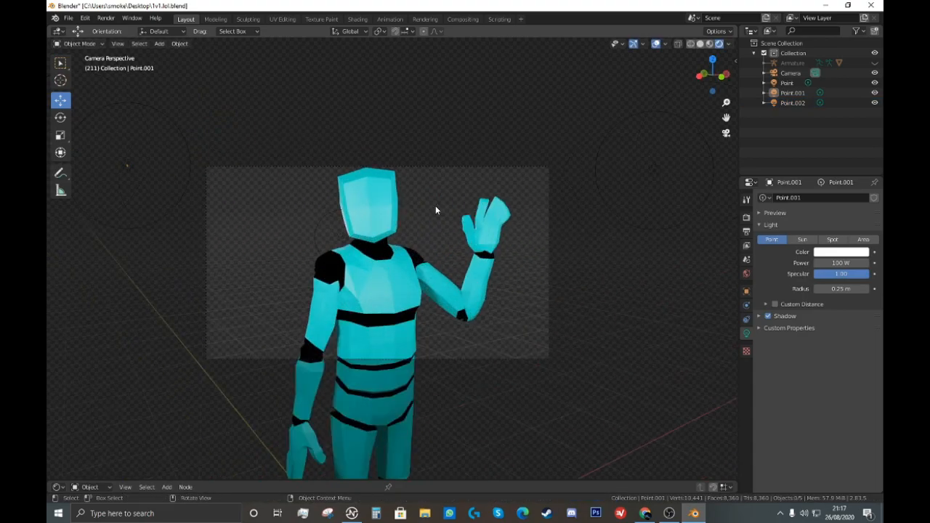
{"action": "left_click", "coordinate": [664, 175]}
{"action": "left_click", "coordinate": [410, 263]}
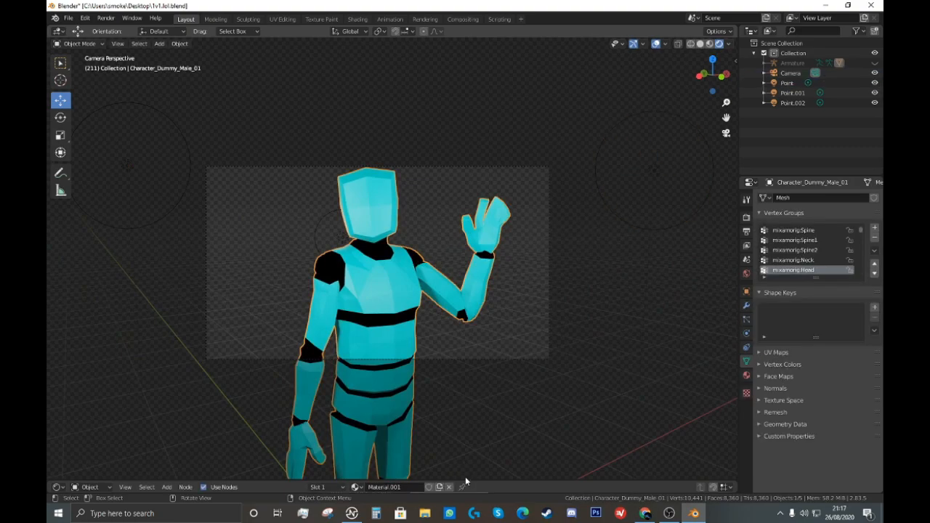
{"action": "middle_click_drag", "start_coordinate": [465, 475], "coordinate": [315, 404]}
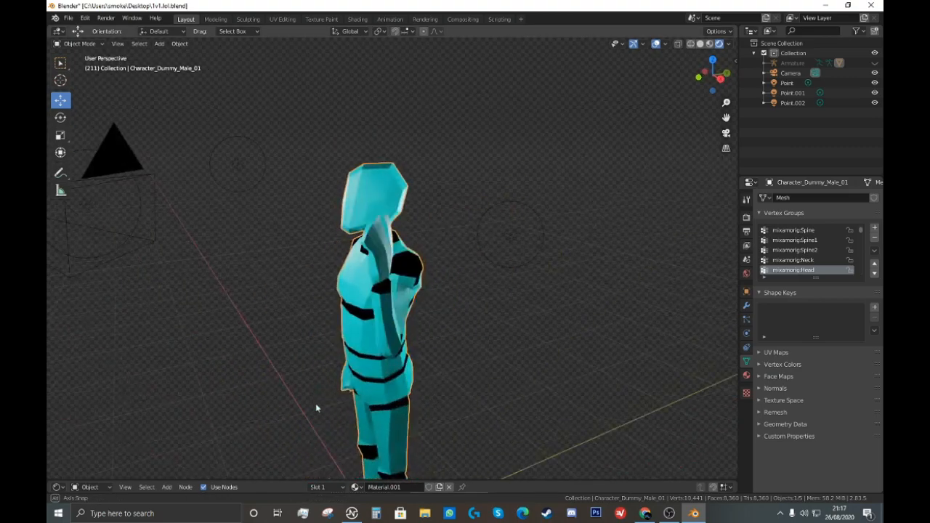
{"action": "scroll", "coordinate": [604, 300], "scroll_direction": "down", "scroll_amount": 5}
{"action": "left_click", "coordinate": [727, 134]}
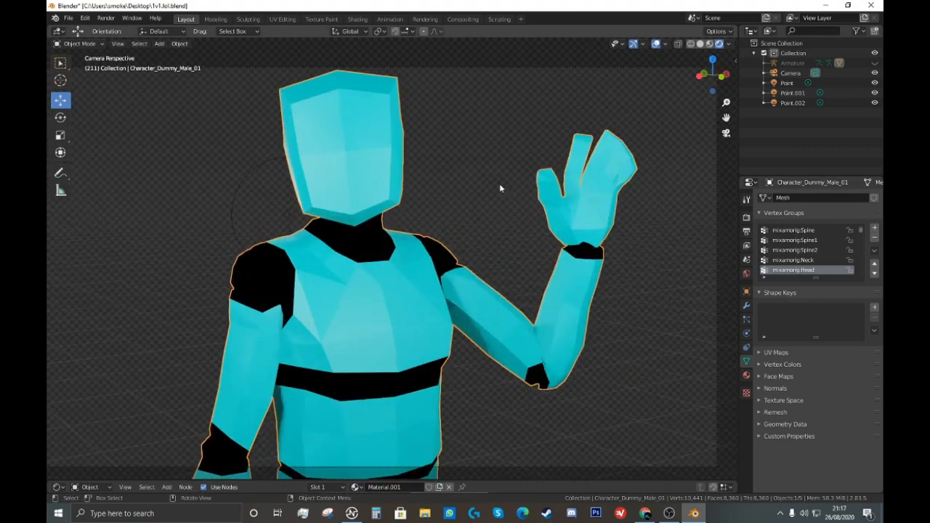
{"action": "scroll", "coordinate": [500, 186], "scroll_direction": "down", "scroll_amount": 3}
{"action": "left_click", "coordinate": [534, 167]}
- Render a test image of the waving character and close the result
{"action": "left_click", "coordinate": [748, 216]}
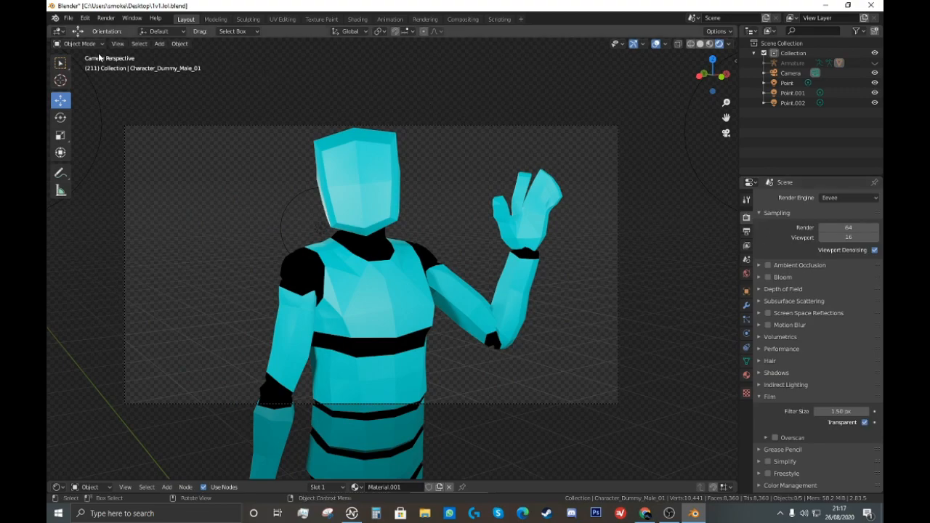
{"action": "left_click", "coordinate": [106, 18]}
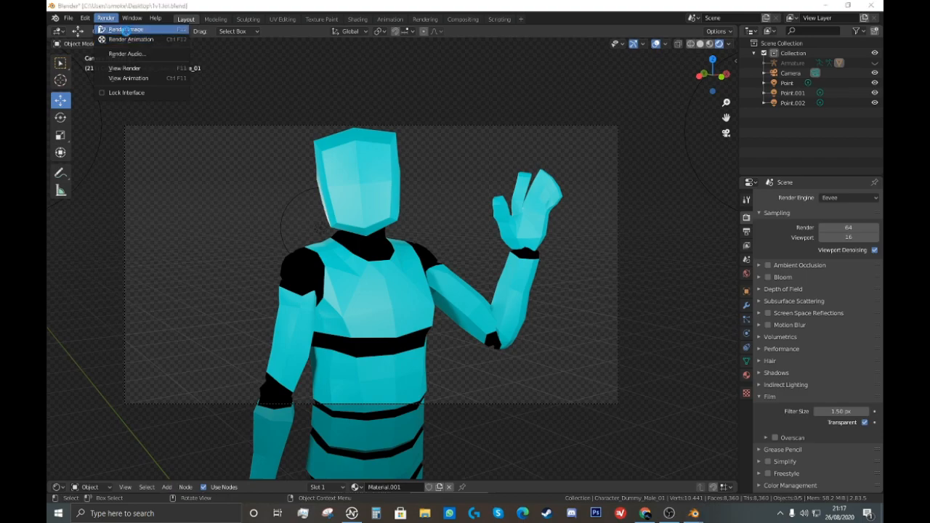
{"action": "left_click", "coordinate": [132, 40]}
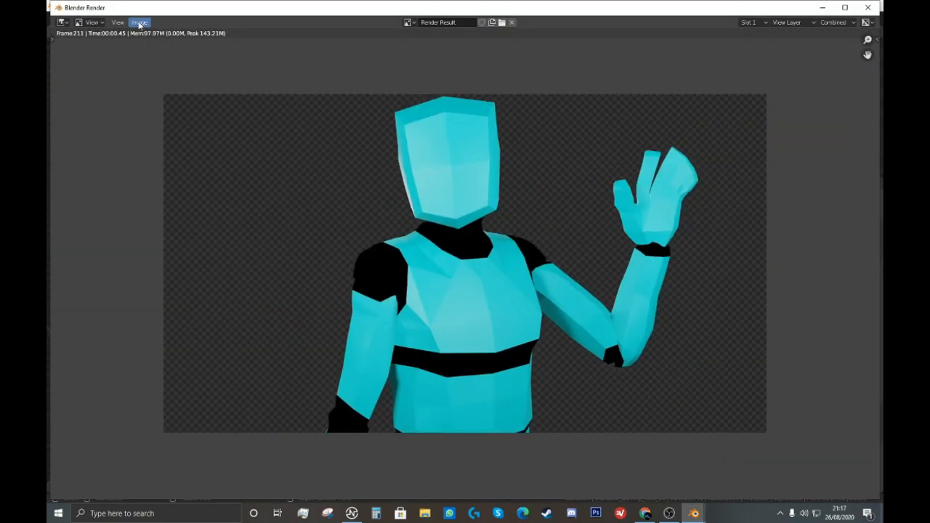
{"action": "left_click", "coordinate": [141, 22]}
{"action": "left_click", "coordinate": [869, 9]}
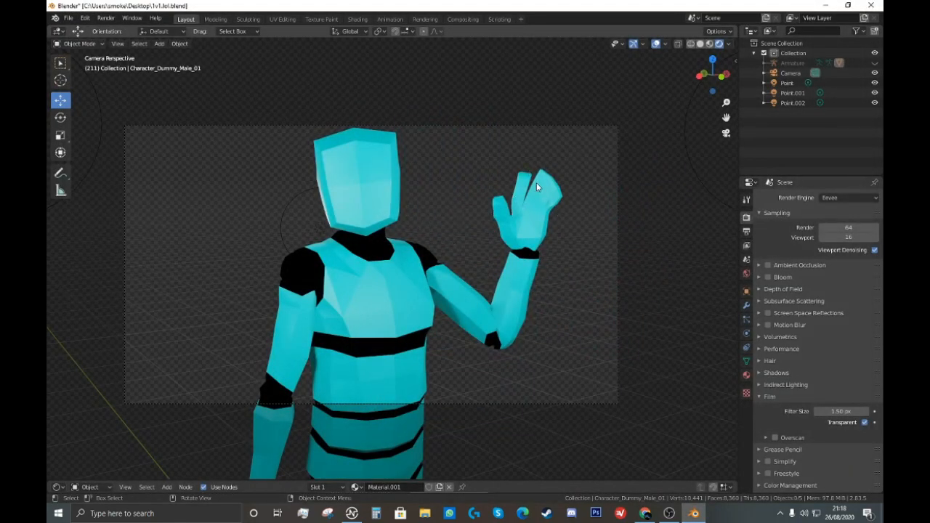
- Try the Workbench and Cycles render engines, inspecting the character up close and through the camera in Cycles
{"action": "left_click", "coordinate": [841, 199]}
{"action": "left_click", "coordinate": [836, 220]}
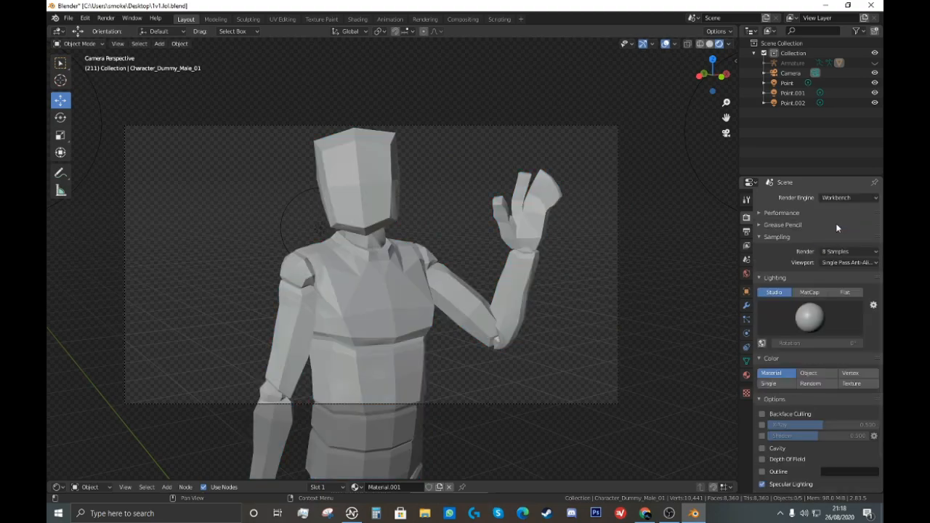
{"action": "left_click", "coordinate": [839, 198]}
{"action": "left_click", "coordinate": [842, 230]}
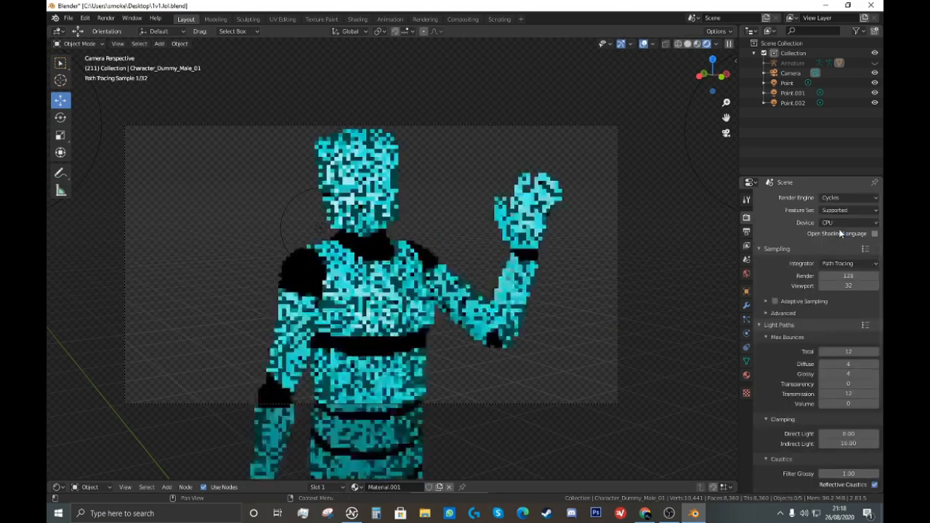
{"action": "mouse_move", "coordinate": [349, 312]}
{"action": "middle_mouse_down"}
{"action": "mouse_move", "coordinate": [454, 303]}
{"action": "mouse_move", "coordinate": [389, 327]}
{"action": "middle_mouse_up"}
{"action": "scroll", "coordinate": [453, 296], "scroll_direction": "up", "scroll_amount": 4}
{"action": "scroll", "coordinate": [422, 311], "scroll_direction": "up", "scroll_amount": 4}
{"action": "middle_click_drag", "start_coordinate": [464, 286], "coordinate": [453, 284]}
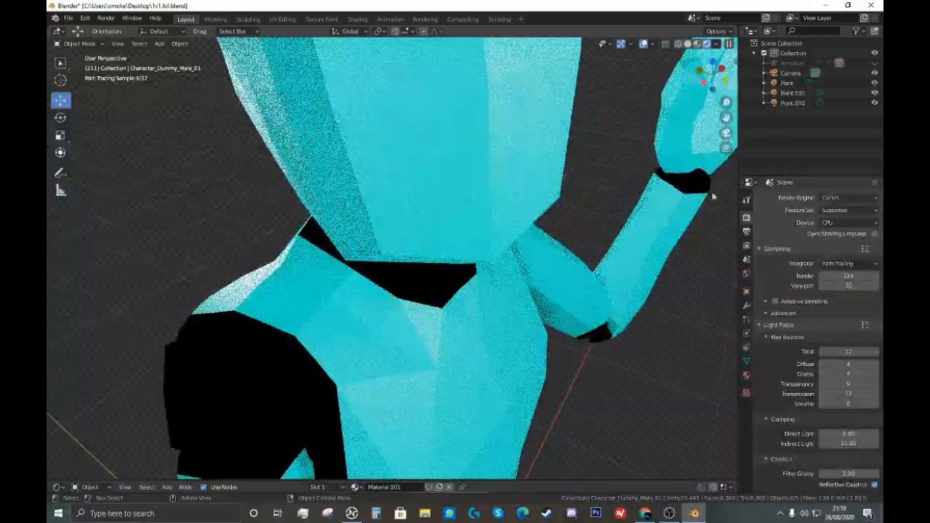
{"action": "left_click", "coordinate": [726, 133]}
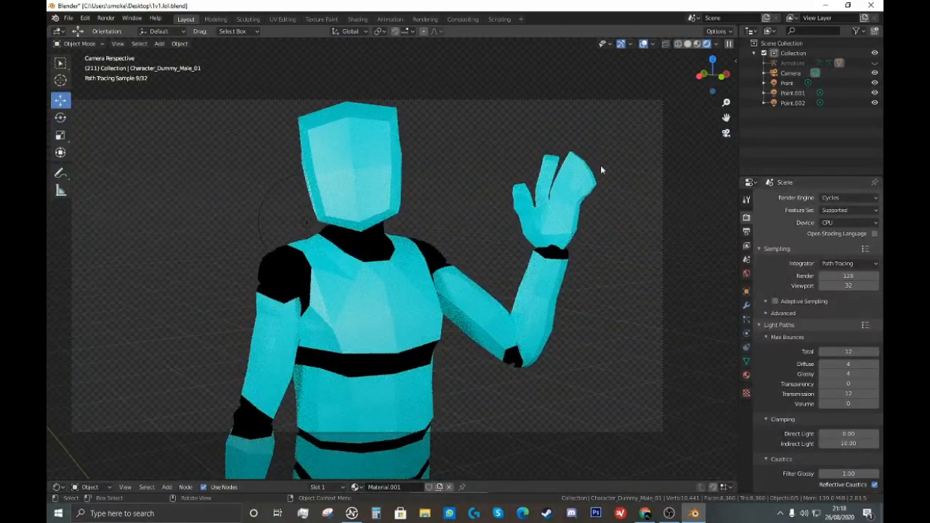
- Compare Eevee and Cycles again, set the render engine back to Eevee and return to the camera's viewpoint
{"action": "left_click", "coordinate": [832, 197]}
{"action": "left_click", "coordinate": [840, 210]}
{"action": "left_click", "coordinate": [832, 197]}
{"action": "left_click", "coordinate": [829, 231]}
{"action": "left_click", "coordinate": [832, 200]}
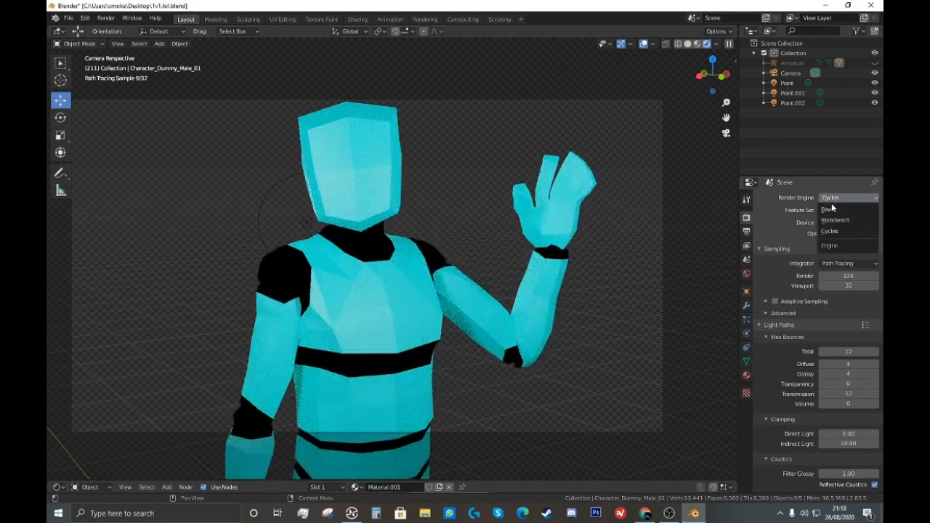
{"action": "left_click", "coordinate": [836, 210]}
{"action": "scroll", "coordinate": [611, 202], "scroll_direction": "down", "scroll_amount": 3}
{"action": "middle_click_drag", "start_coordinate": [606, 203], "coordinate": [589, 185]}
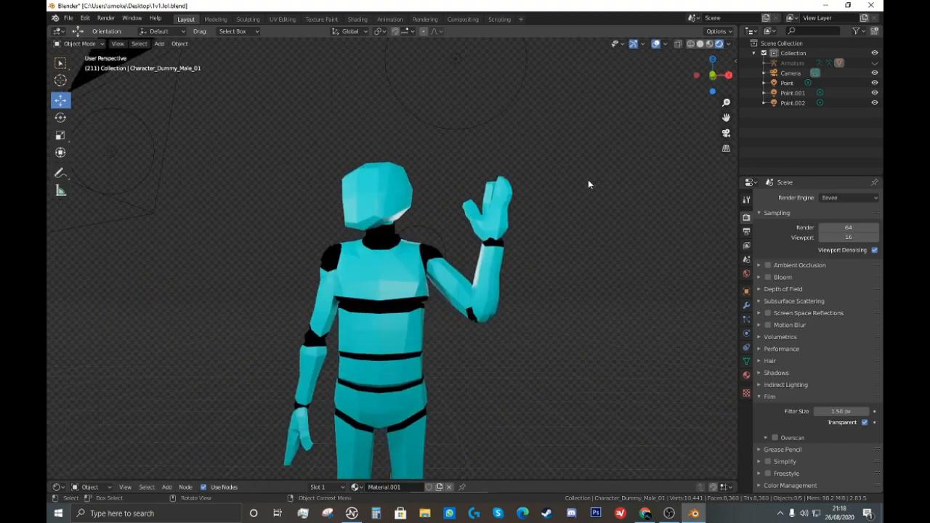
{"action": "left_click", "coordinate": [726, 133]}
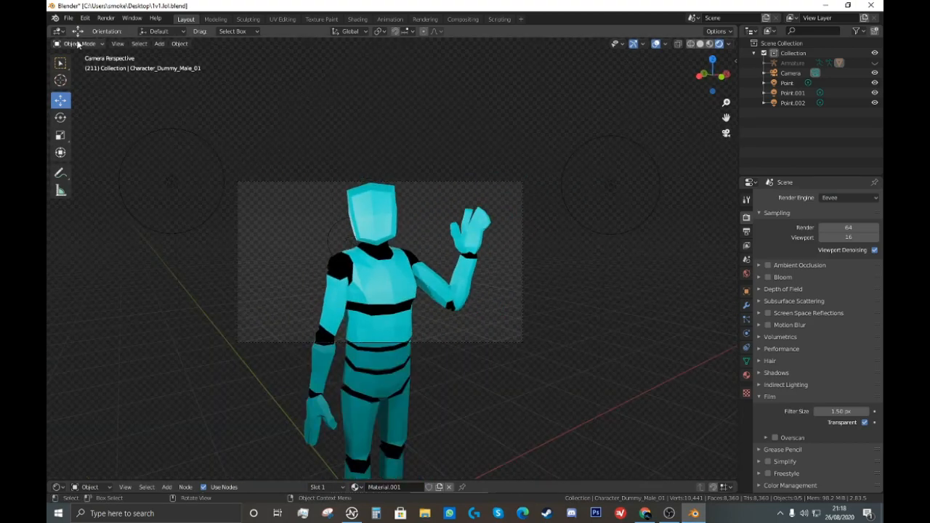
- Render the still image of the waving character with Eevee
{"action": "left_click", "coordinate": [105, 18]}
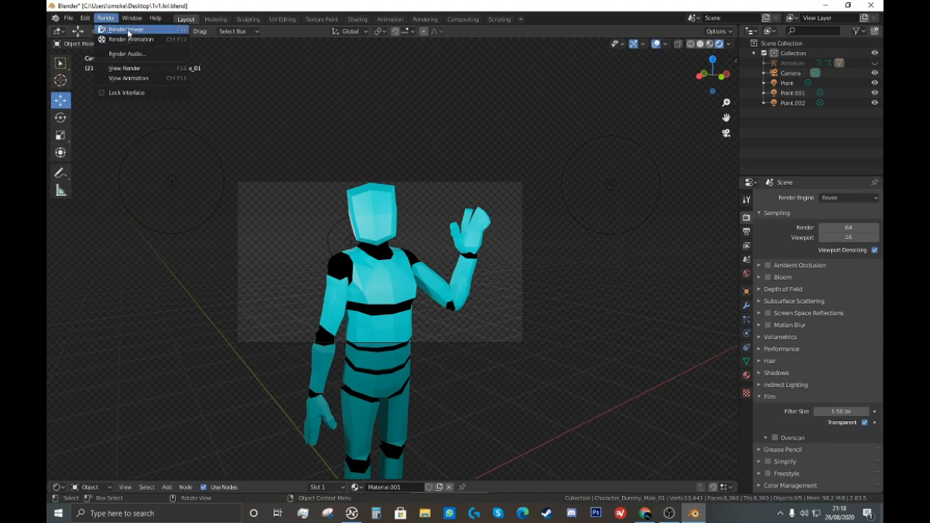
{"action": "left_click", "coordinate": [128, 30]}
{"action": "scroll", "coordinate": [167, 51], "scroll_direction": "down", "scroll_amount": 2}
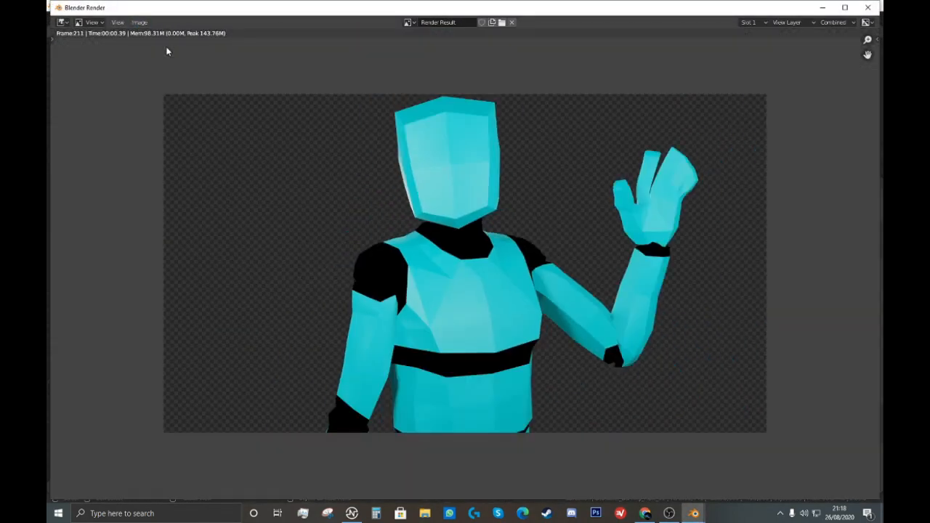
{"action": "left_click", "coordinate": [134, 23]}
{"action": "scroll", "coordinate": [343, 112], "scroll_direction": "down", "scroll_amount": 1}
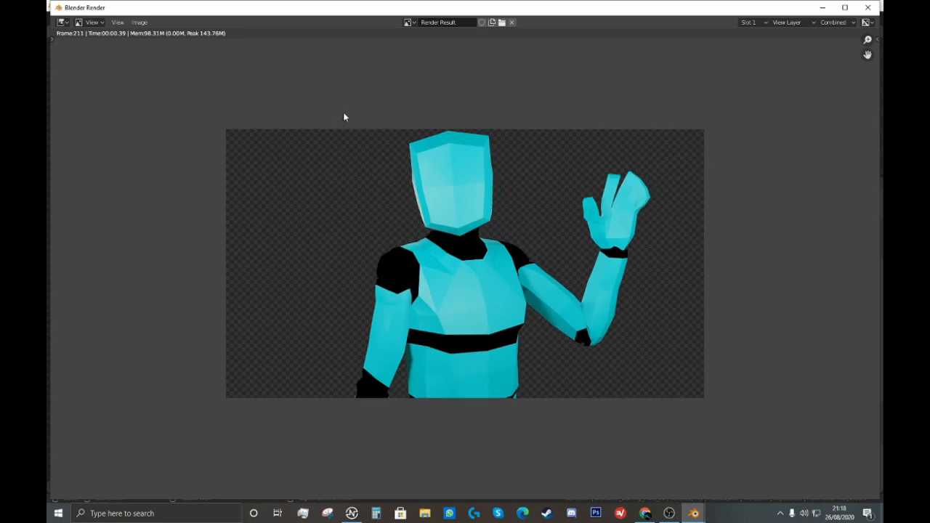
- Save the render to the Desktop as tutorial.png in PNG format and close the render window
{"action": "left_click", "coordinate": [142, 22]}
{"action": "left_click", "coordinate": [187, 94]}
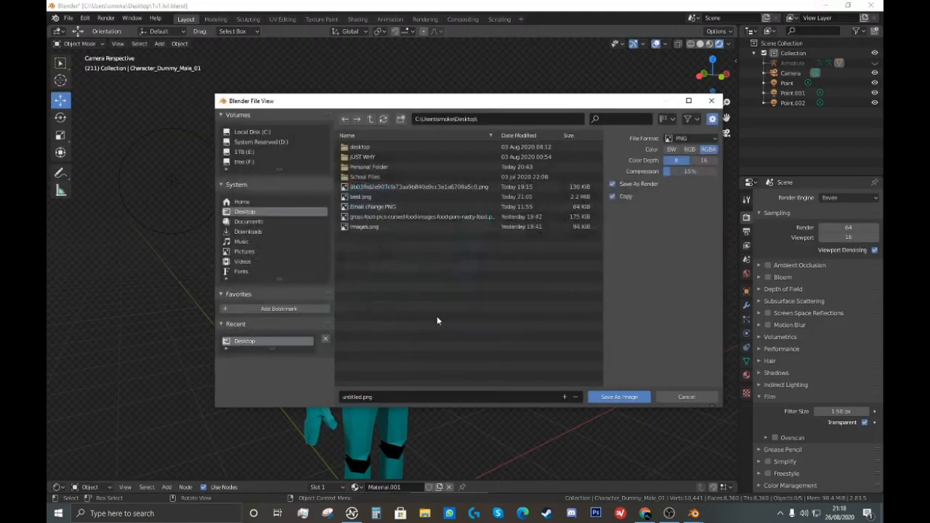
{"action": "left_click", "coordinate": [439, 396]}
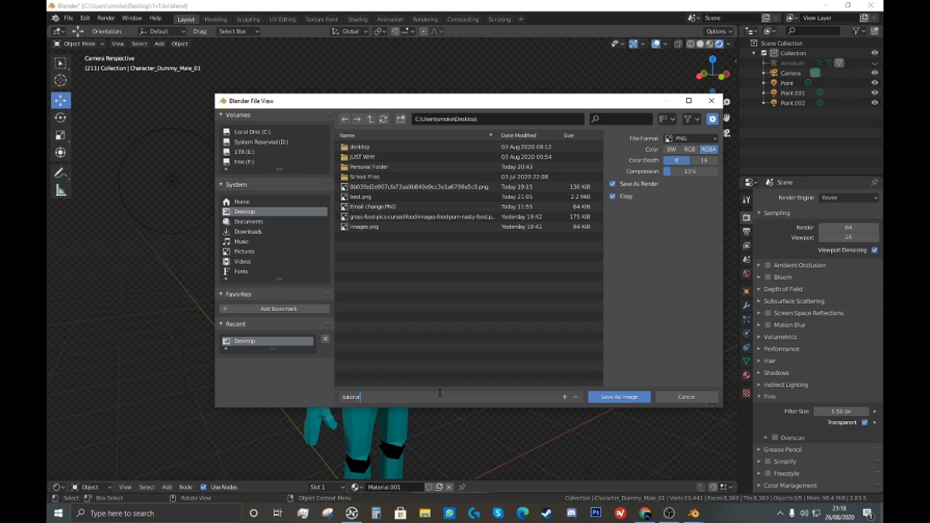
{"action": "type", "text": "tutorial"}
{"action": "key", "text": "Return"}
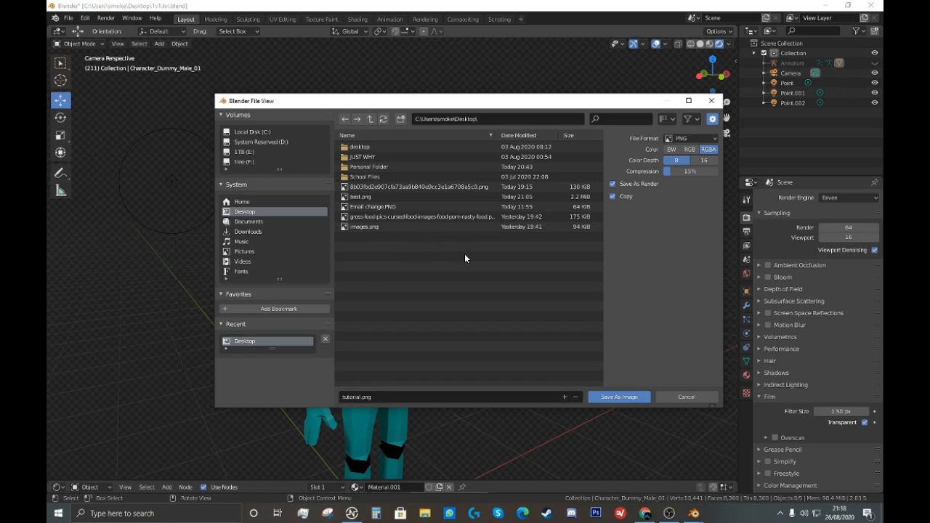
{"action": "left_click", "coordinate": [619, 396]}
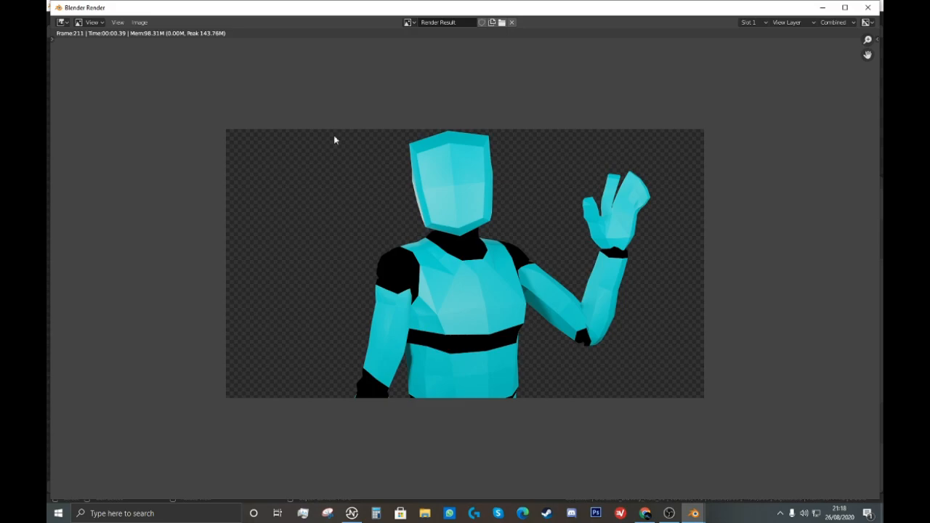
{"action": "left_click", "coordinate": [871, 8]}
{"action": "middle_click_drag", "start_coordinate": [553, 178], "coordinate": [573, 150]}
{"action": "scroll", "coordinate": [457, 163], "scroll_direction": "down", "scroll_amount": 3}
{"action": "scroll", "coordinate": [573, 150], "scroll_direction": "up", "scroll_amount": 5}
{"action": "middle_click_drag", "start_coordinate": [512, 185], "coordinate": [538, 217]}
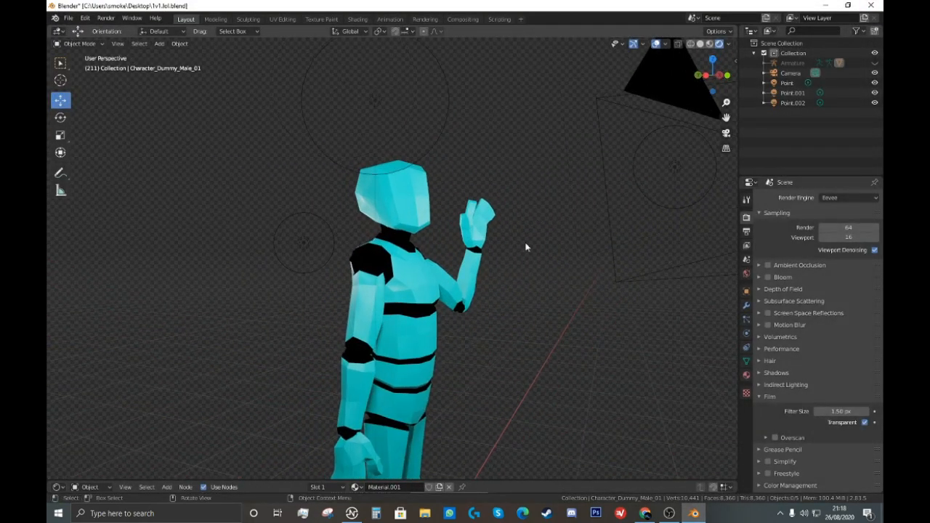
- Minimise all open windows, move tutorial.png to a free area of the desktop and open it
{"action": "left_click", "coordinate": [829, 6]}
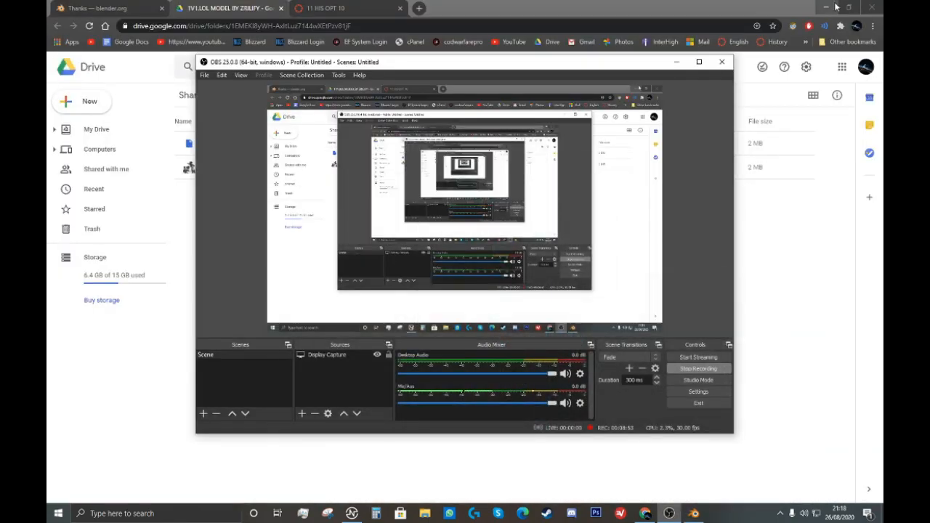
{"action": "left_click", "coordinate": [676, 62]}
{"action": "left_click", "coordinate": [827, 8]}
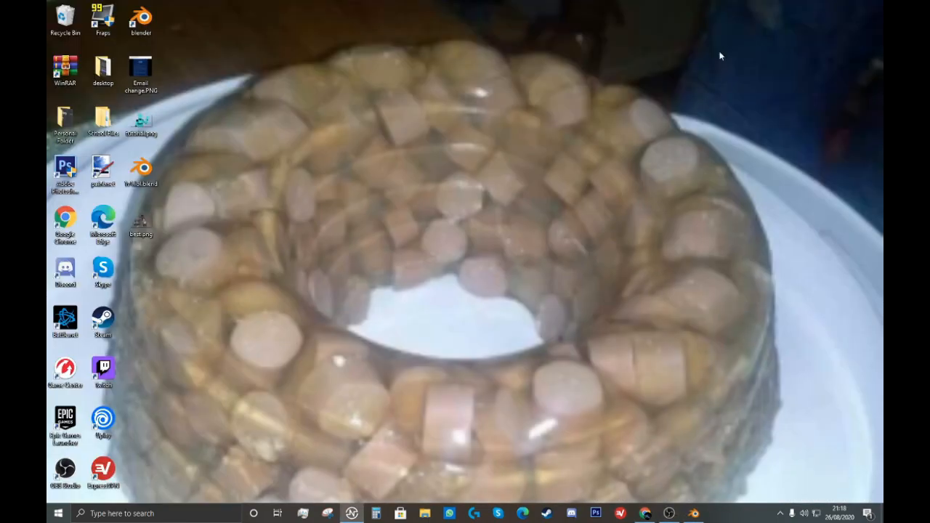
{"action": "left_click_drag", "start_coordinate": [676, 99], "coordinate": [348, 328]}
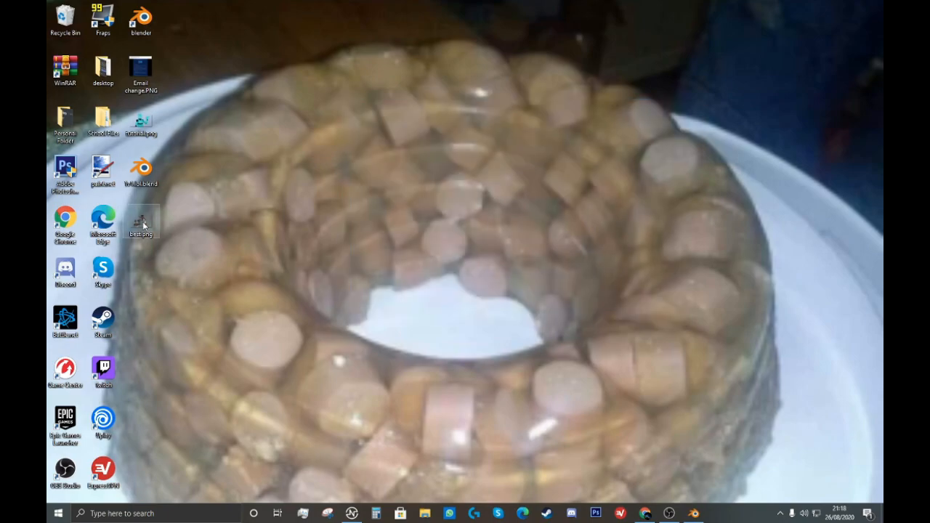
{"action": "left_click_drag", "start_coordinate": [144, 126], "coordinate": [334, 125]}
{"action": "double_click", "coordinate": [329, 120]}
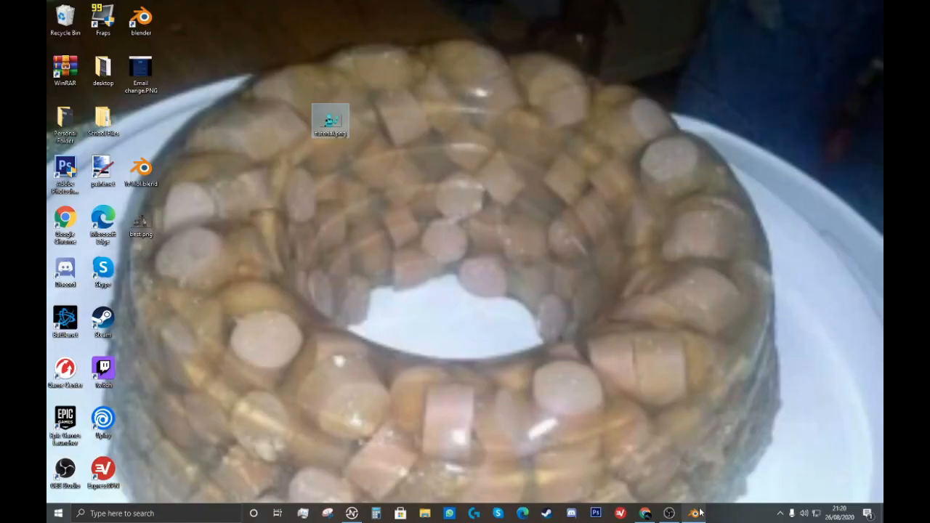
- Switch back to Blender and examine the finished character from several distances and through the camera
{"action": "left_click", "coordinate": [695, 513]}
{"action": "scroll", "coordinate": [544, 366], "scroll_direction": "down", "scroll_amount": 5}
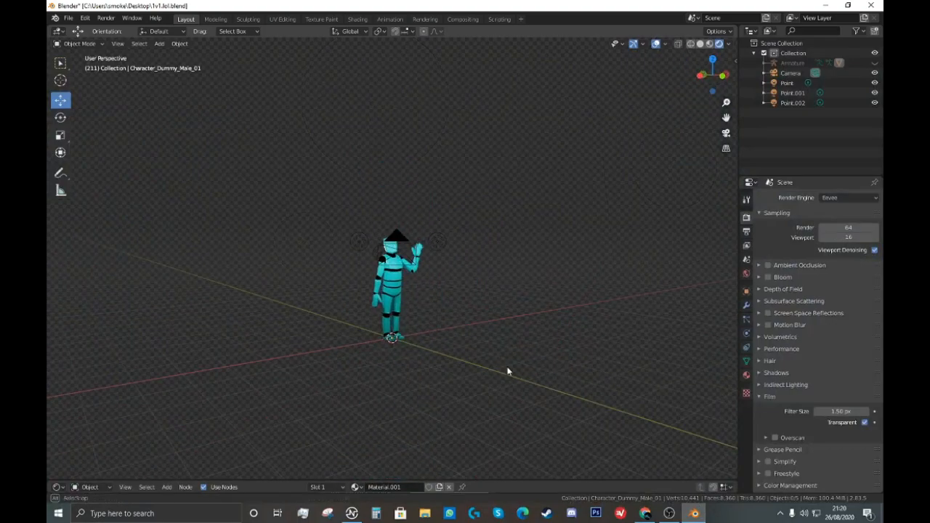
{"action": "scroll", "coordinate": [507, 367], "scroll_direction": "up", "scroll_amount": 5}
{"action": "scroll", "coordinate": [498, 372], "scroll_direction": "up", "scroll_amount": 5}
{"action": "middle_click_drag", "start_coordinate": [508, 367], "coordinate": [644, 207]}
{"action": "scroll", "coordinate": [479, 339], "scroll_direction": "down", "scroll_amount": 5}
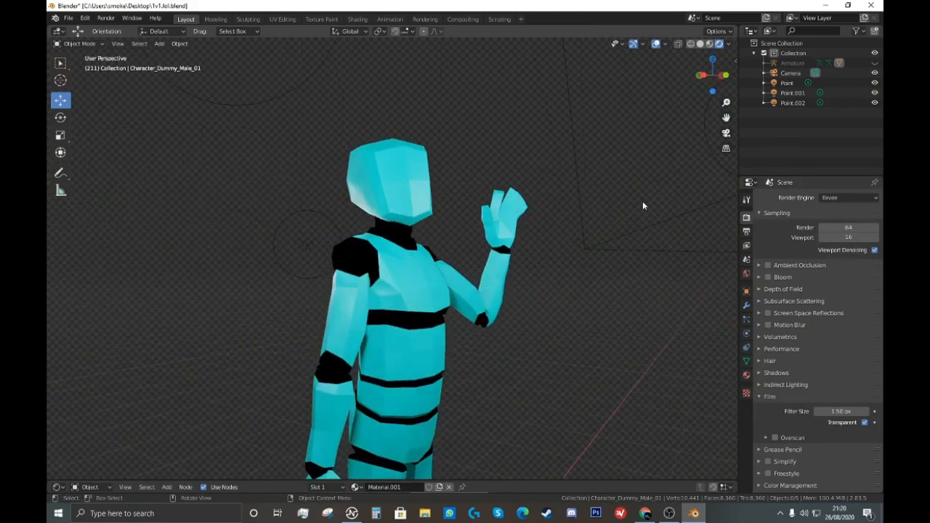
{"action": "left_click", "coordinate": [725, 134]}
{"action": "scroll", "coordinate": [551, 190], "scroll_direction": "up", "scroll_amount": 2}
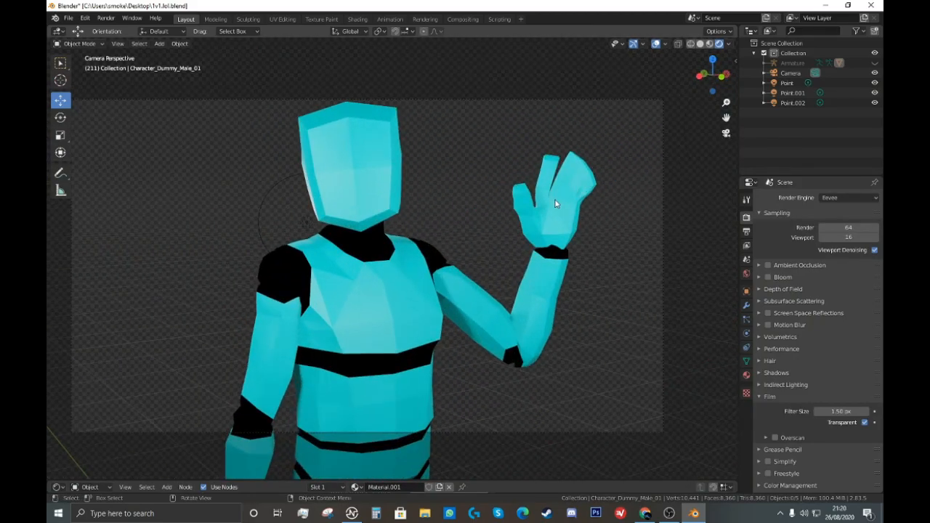
{"action": "scroll", "coordinate": [555, 204], "scroll_direction": "down", "scroll_amount": 5}
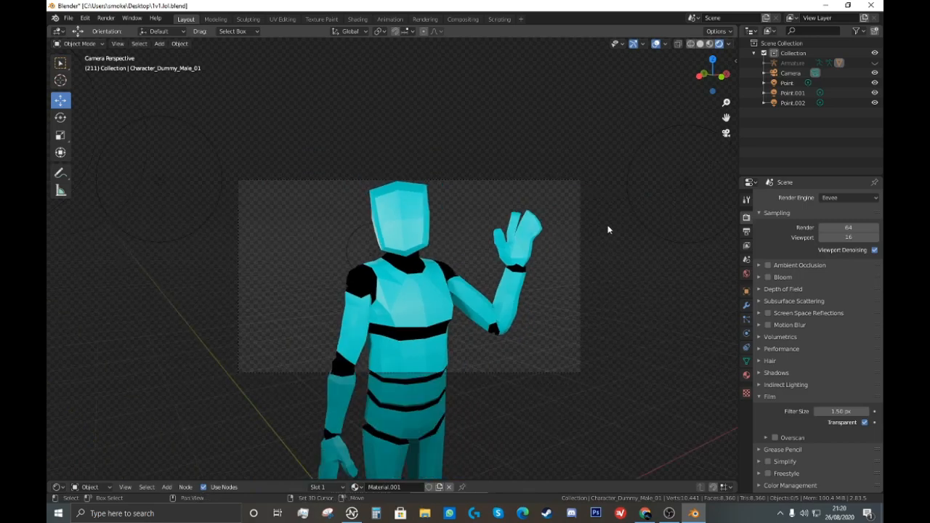
{"action": "scroll", "coordinate": [577, 196], "scroll_direction": "up", "scroll_amount": 3}
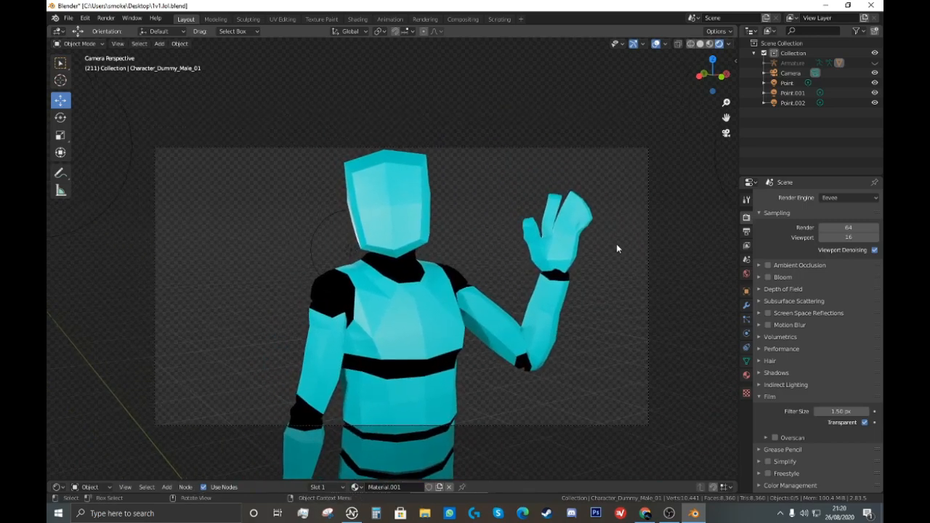
- Examine the shading on the character's head, chest and waving arm up close and from below
{"action": "middle_click_drag", "start_coordinate": [616, 244], "coordinate": [744, 216], "text": "shift"}
{"action": "scroll", "coordinate": [676, 207], "scroll_direction": "up", "scroll_amount": 5}
{"action": "middle_click_drag", "start_coordinate": [677, 207], "coordinate": [498, 429]}
{"action": "scroll", "coordinate": [563, 216], "scroll_direction": "up", "scroll_amount": 4}
{"action": "scroll", "coordinate": [543, 176], "scroll_direction": "up", "scroll_amount": 3}
{"action": "scroll", "coordinate": [390, 183], "scroll_direction": "down", "scroll_amount": 5}
{"action": "scroll", "coordinate": [428, 237], "scroll_direction": "up", "scroll_amount": 5}
{"action": "scroll", "coordinate": [499, 411], "scroll_direction": "down", "scroll_amount": 4}
{"action": "scroll", "coordinate": [498, 429], "scroll_direction": "down", "scroll_amount": 5}
{"action": "scroll", "coordinate": [496, 302], "scroll_direction": "up", "scroll_amount": 2}
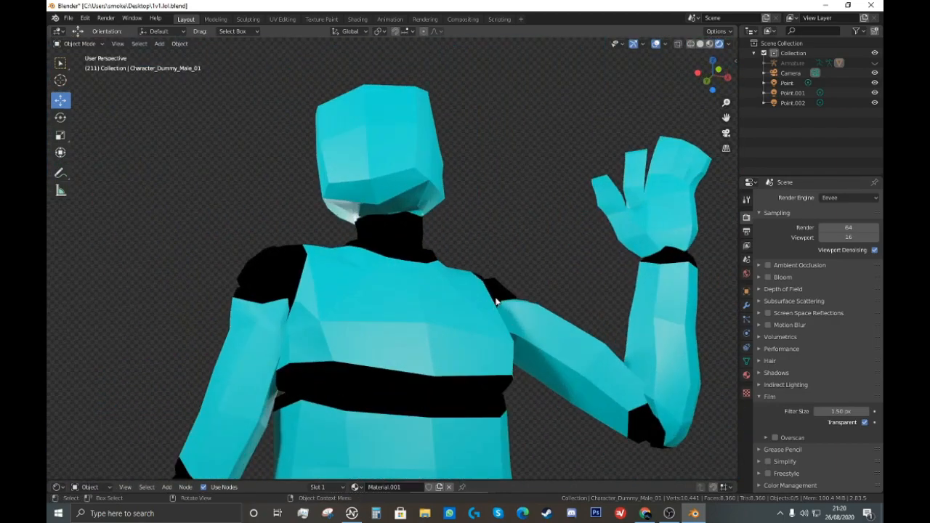